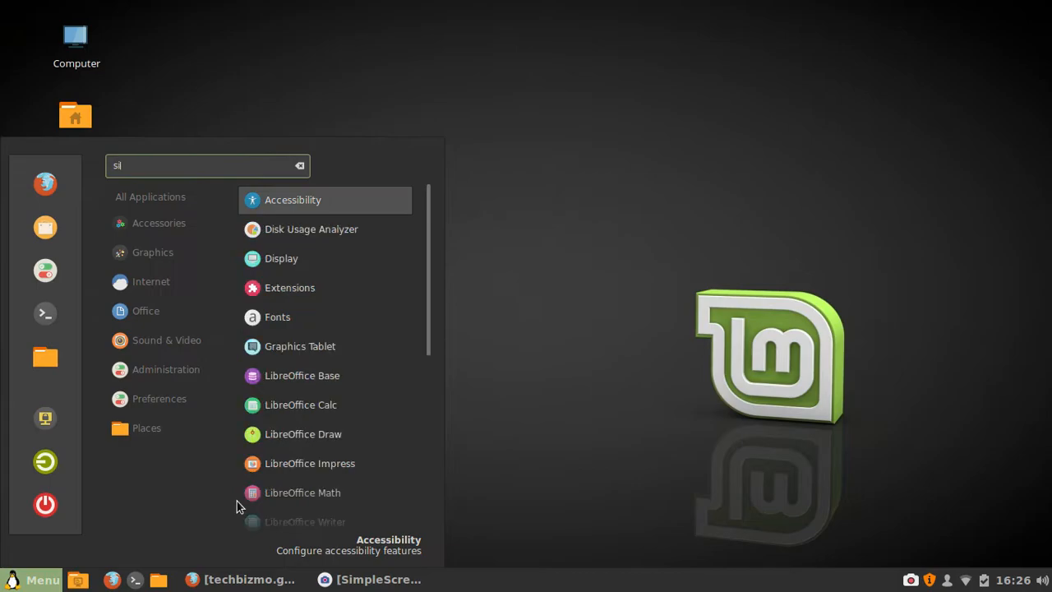
- Launch SimpleScreenRecorder from the desktop and maximize its welcome window
key(Down)
key(Return)
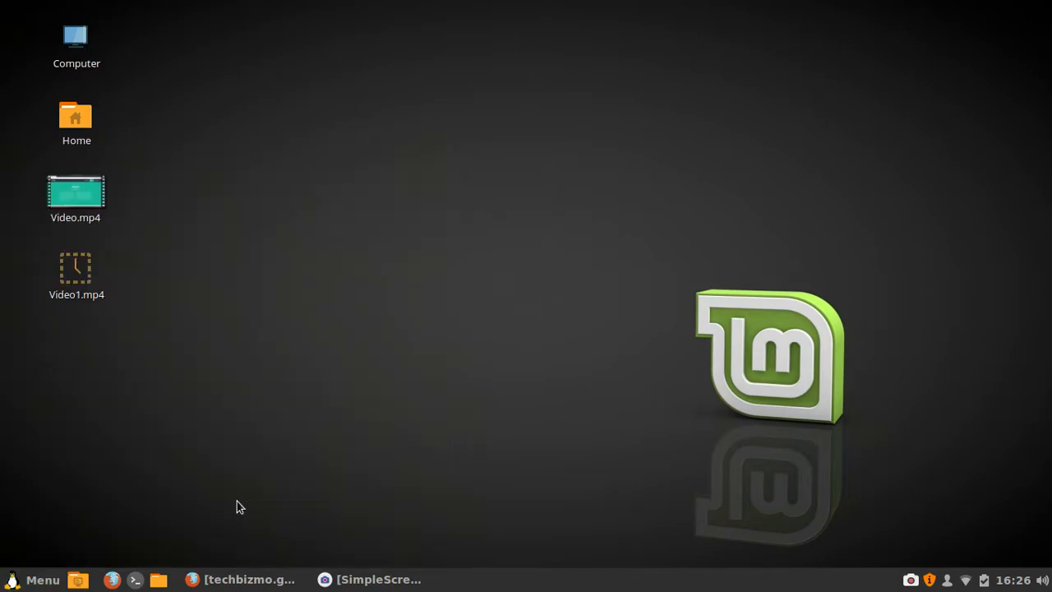
click(682, 49)
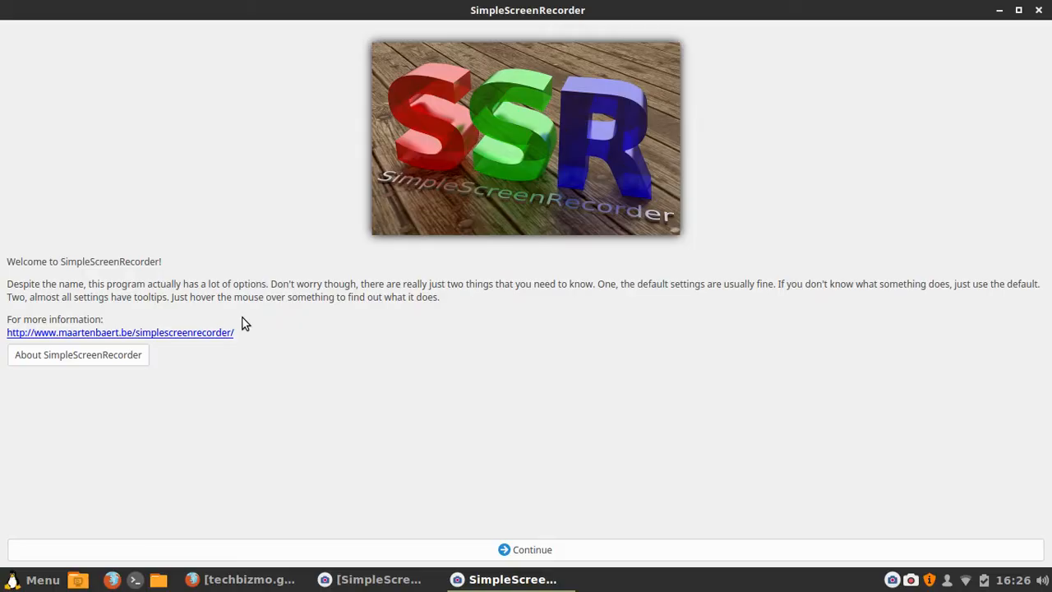
- Open the project website linked in the welcome window and examine the Ubuntu and Linux Mint installation commands
click(196, 336)
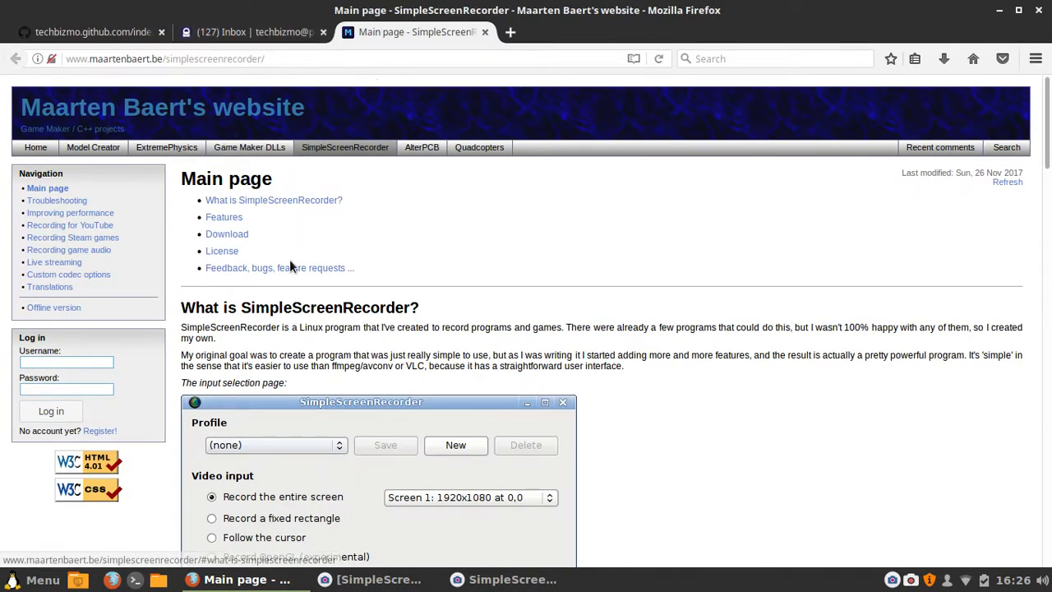
scroll(286, 257, down, 2)
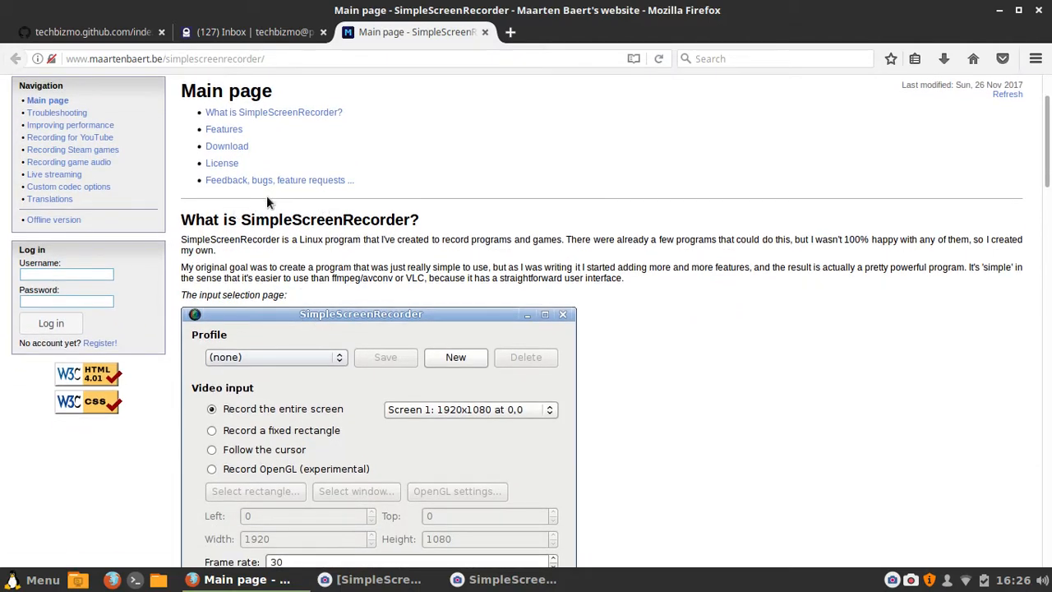
scroll(315, 244, down, 3)
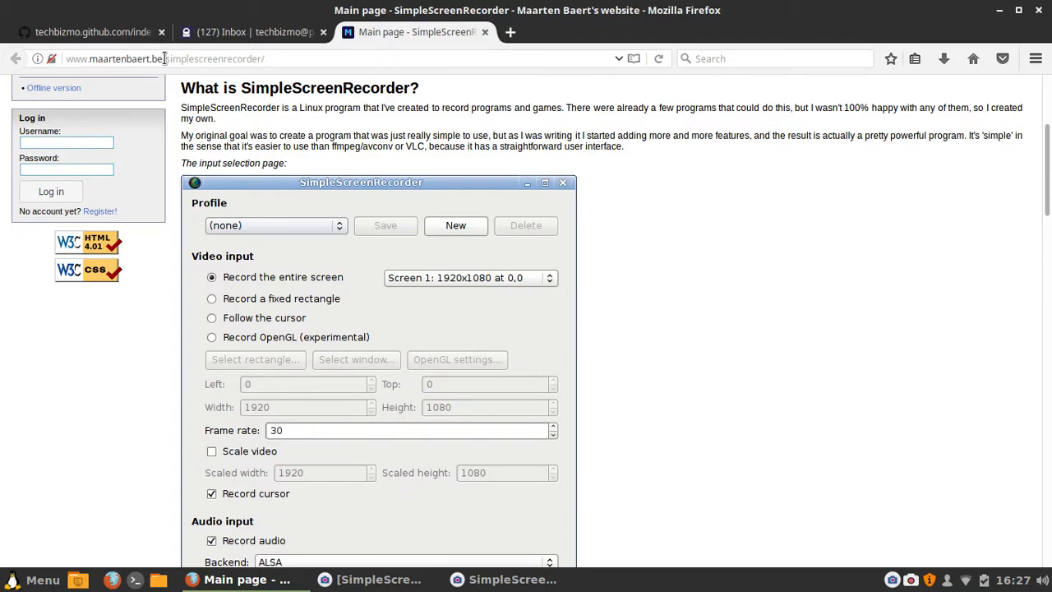
scroll(320, 254, down, 15)
scroll(419, 353, down, 10)
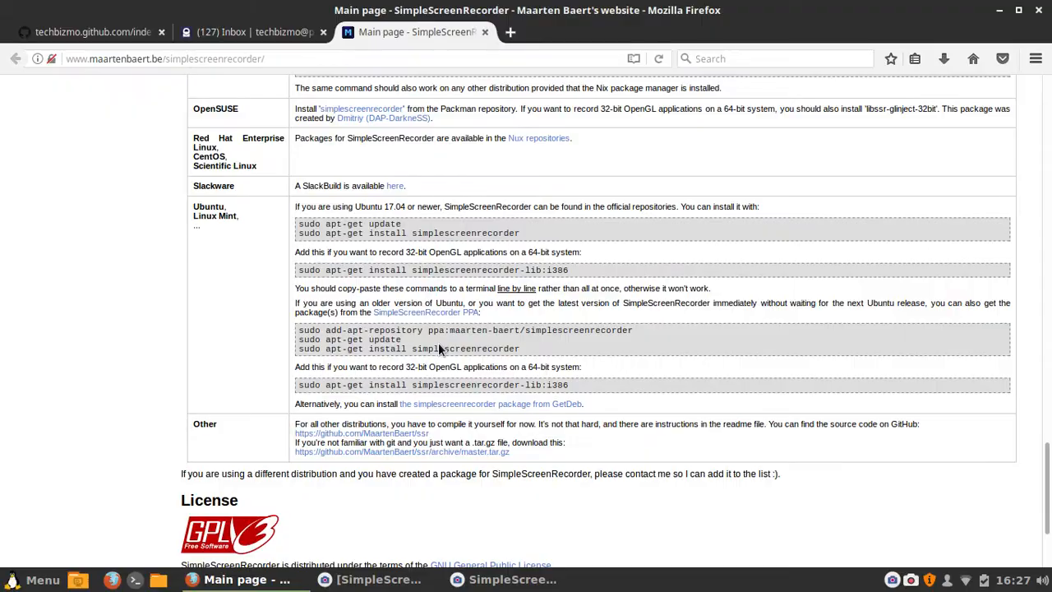
scroll(440, 345, up, 12)
scroll(482, 351, down, 15)
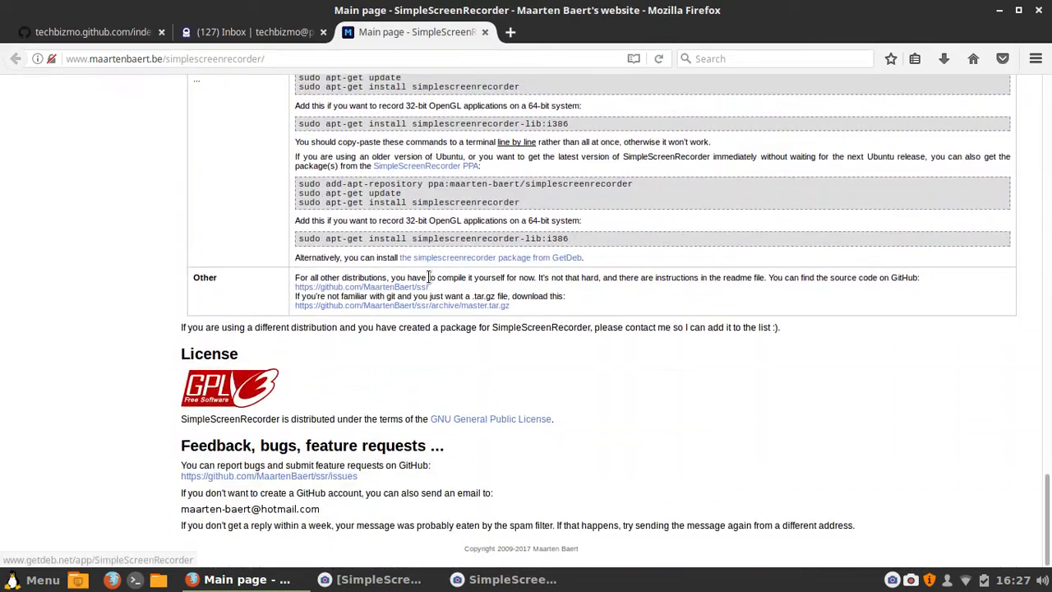
scroll(428, 277, up, 15)
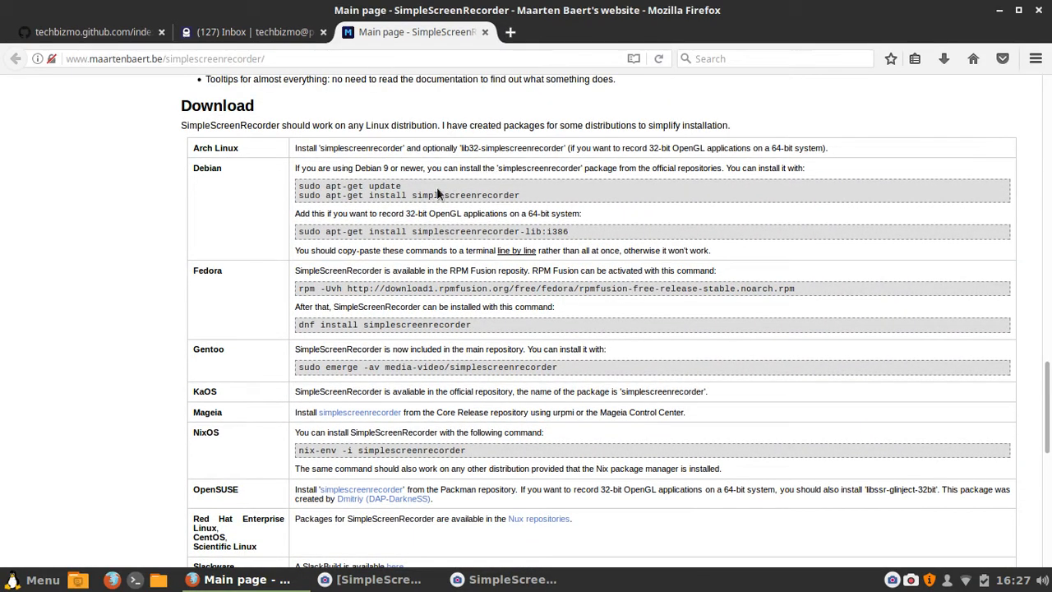
scroll(447, 188, down, 5)
scroll(237, 238, down, 6)
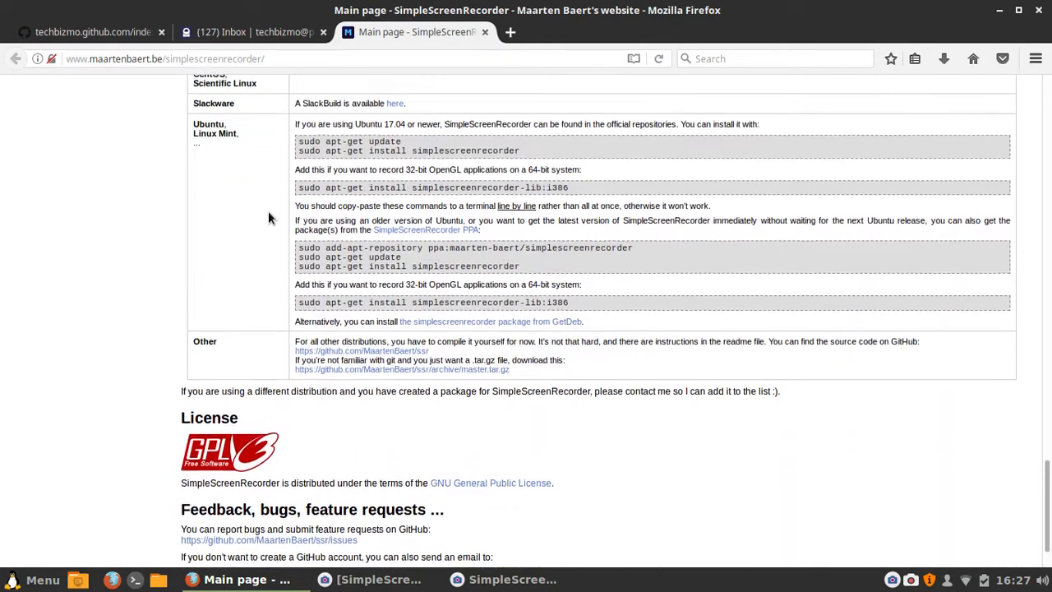
scroll(268, 210, up, 1)
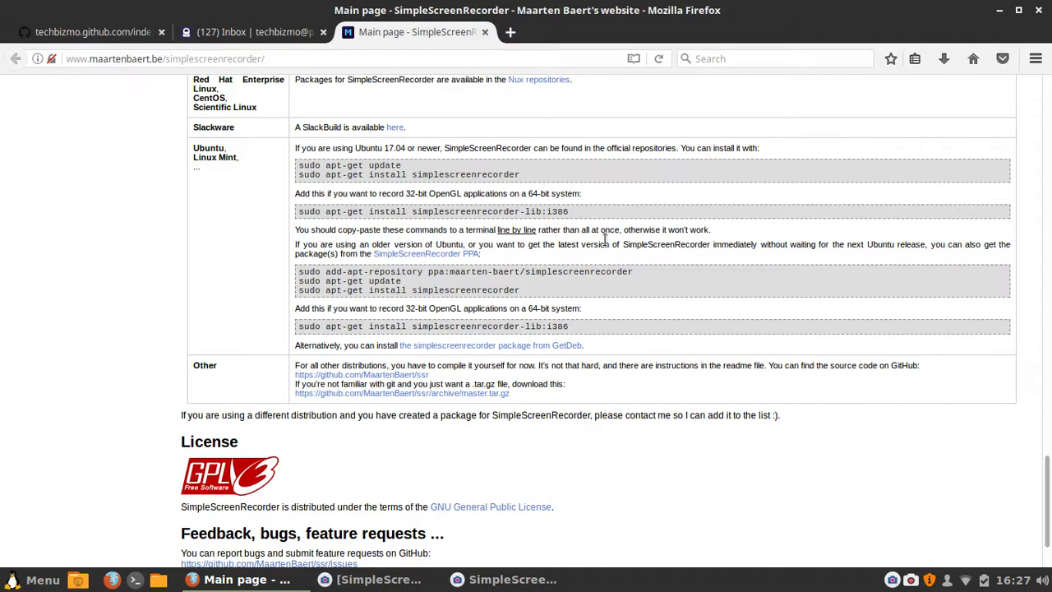
- Copy the command "sudo add-apt-repository ppa:maarten-baert/simplescreenrecorder" from the Ubuntu and Linux Mint instructions
drag(634, 271, 293, 271)
key(ctrl+c)
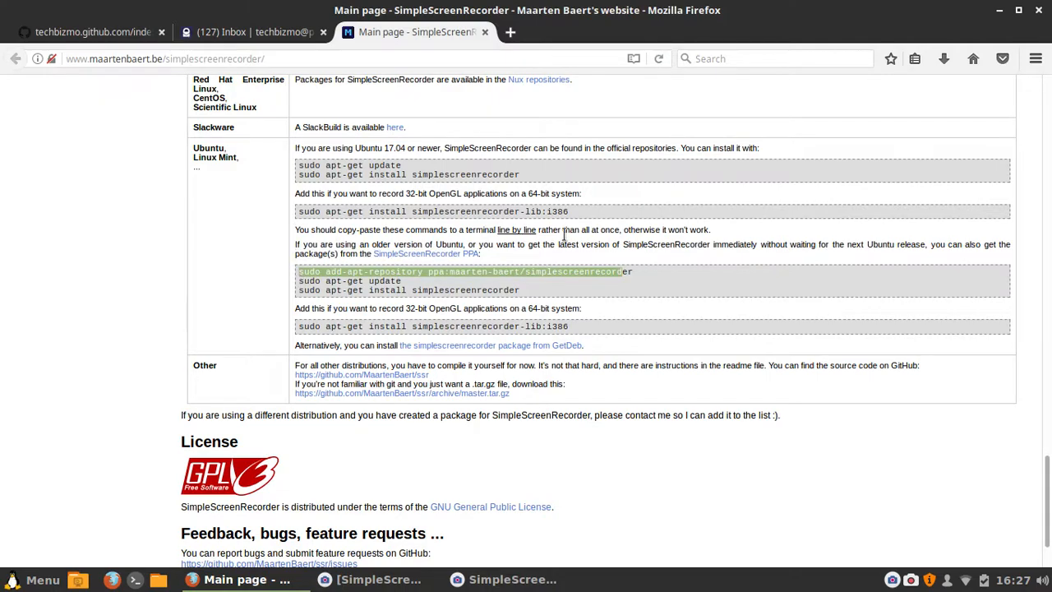
click(632, 273)
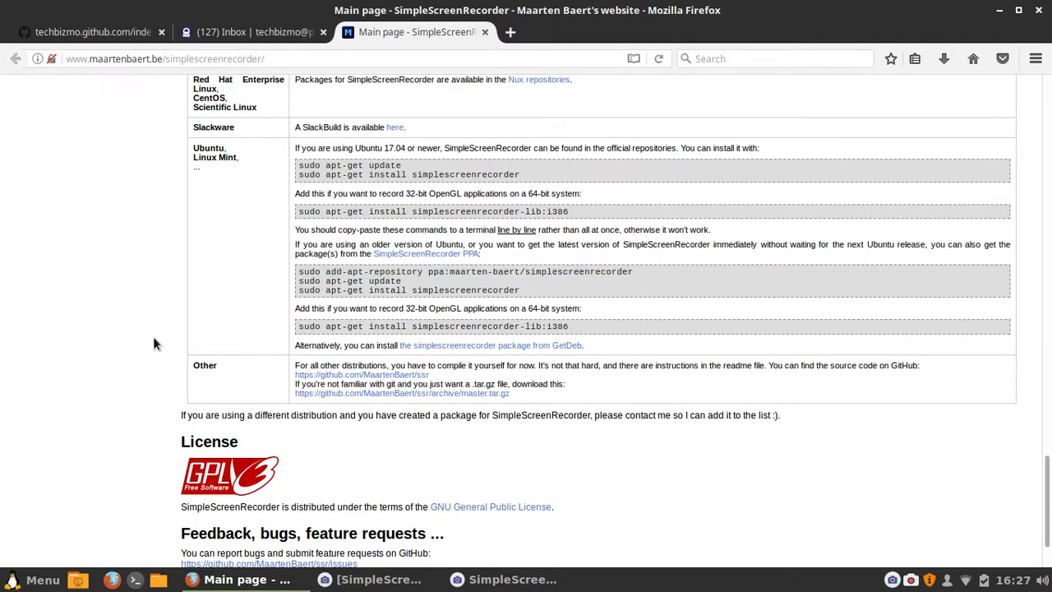
- Try pasting the copied repository command into the address field of a new browser tab, and close that tab
click(510, 32)
key(ctrl+v)
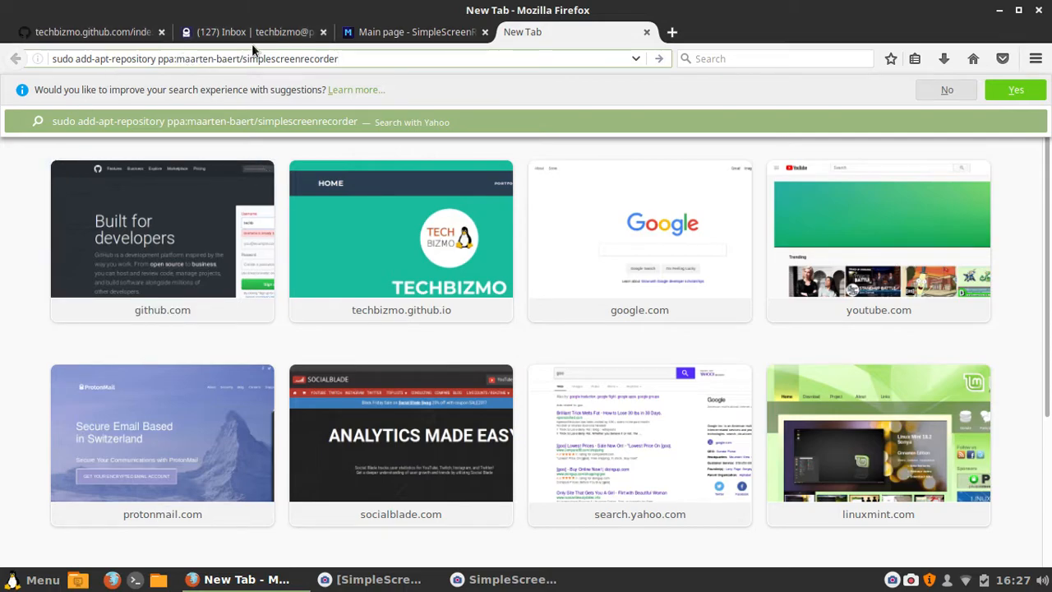
click(648, 32)
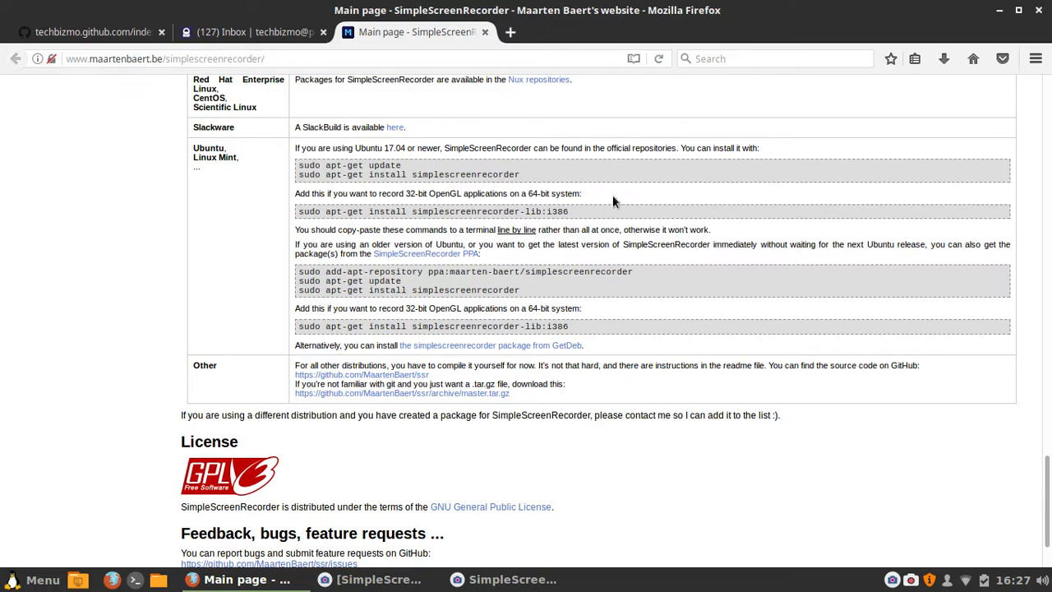
- Return from the browser to SimpleScreenRecorder and continue to the input settings page
click(999, 10)
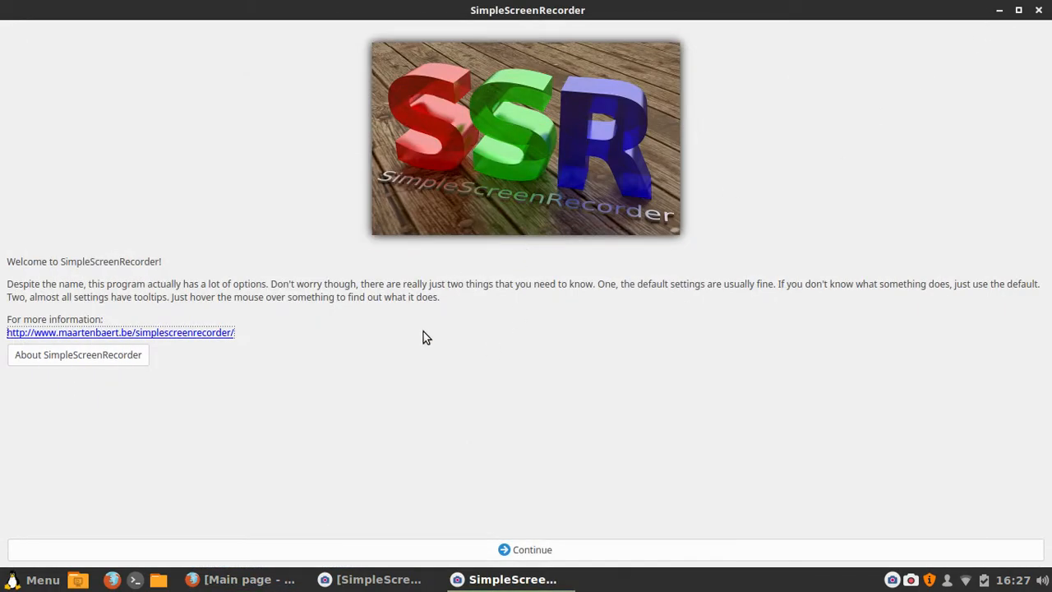
click(528, 550)
click(536, 553)
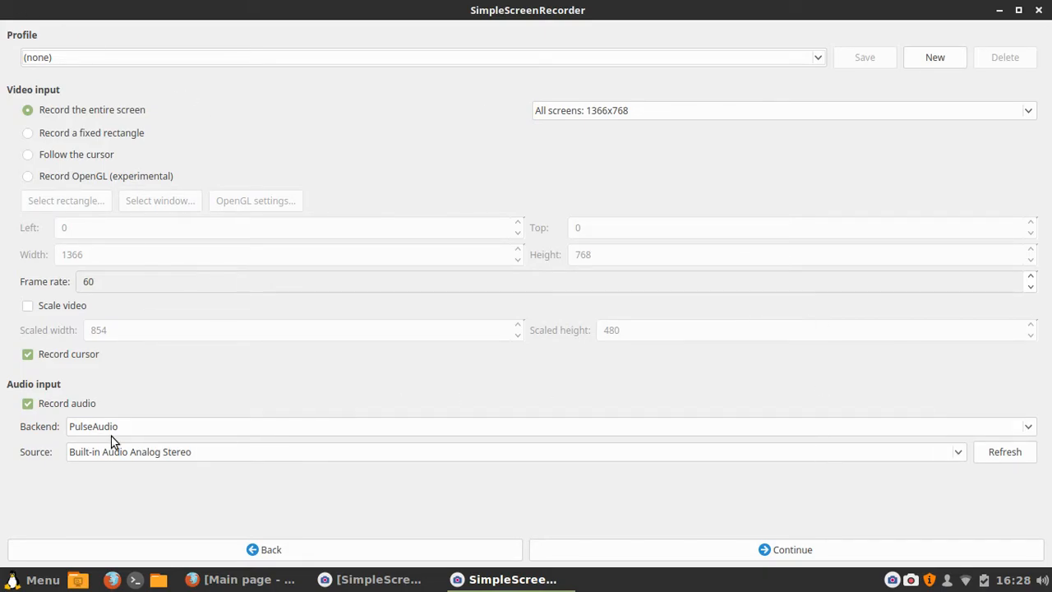
- Try Monitor of Built-in Audio Digital Stereo (HDMI) as the audio source, and restore Built-in Audio Analog Stereo
click(111, 457)
click(137, 416)
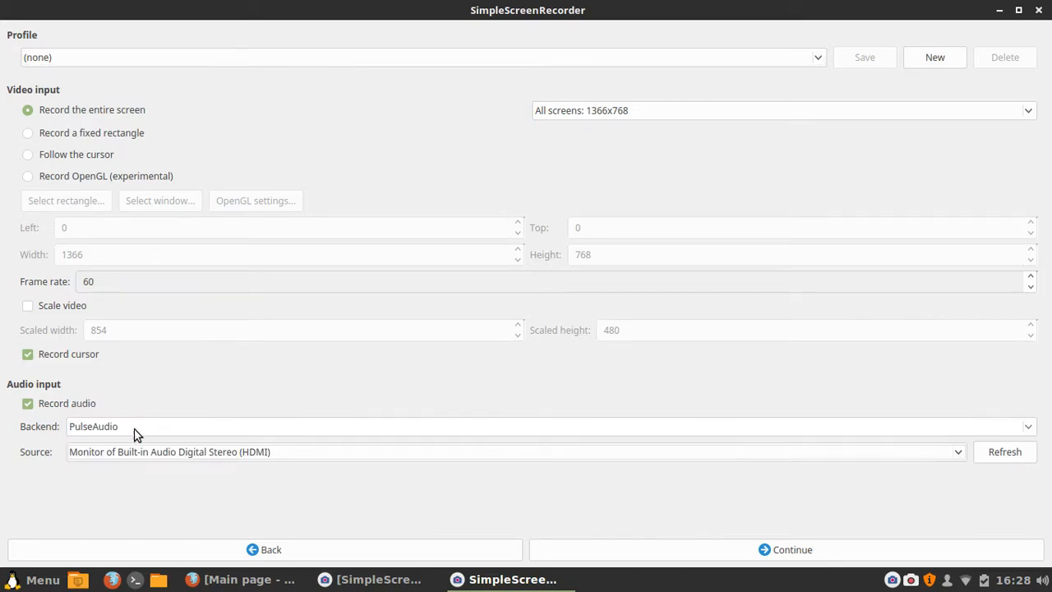
click(185, 457)
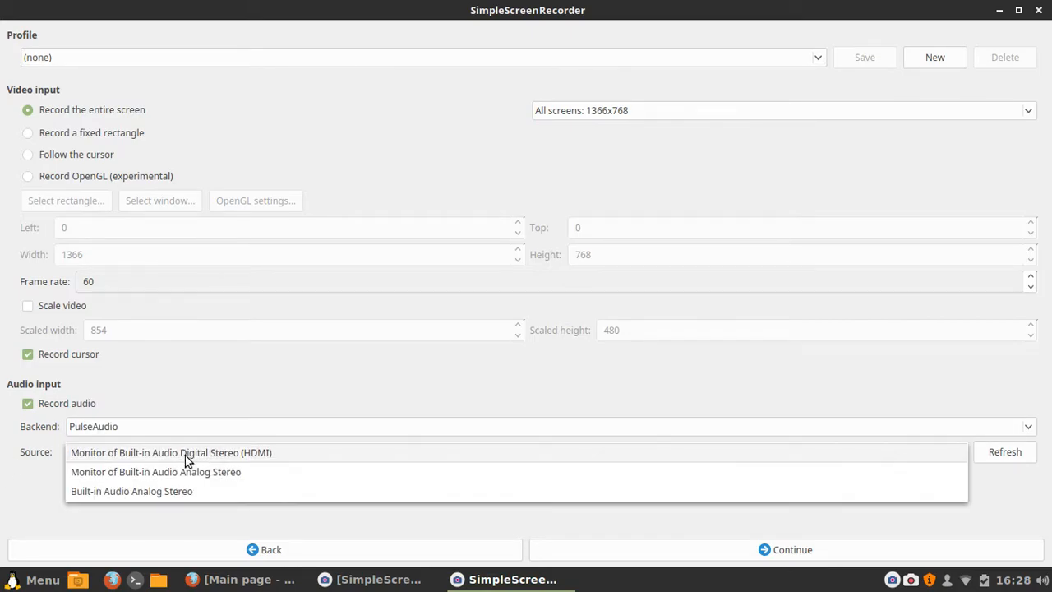
click(148, 490)
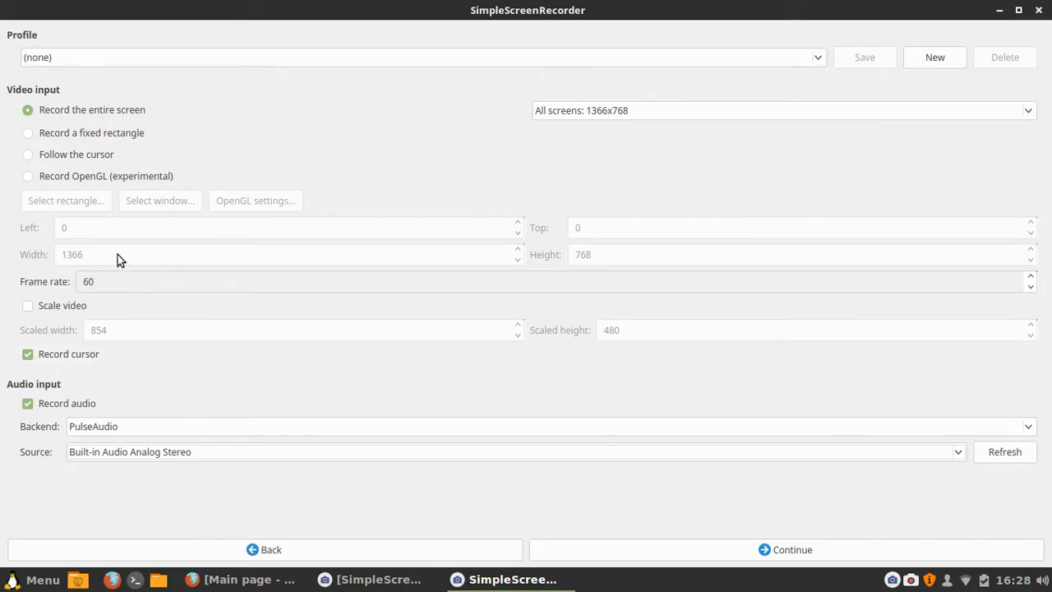
- Turn cursor recording off and back on, and continue to the output settings page
click(69, 355)
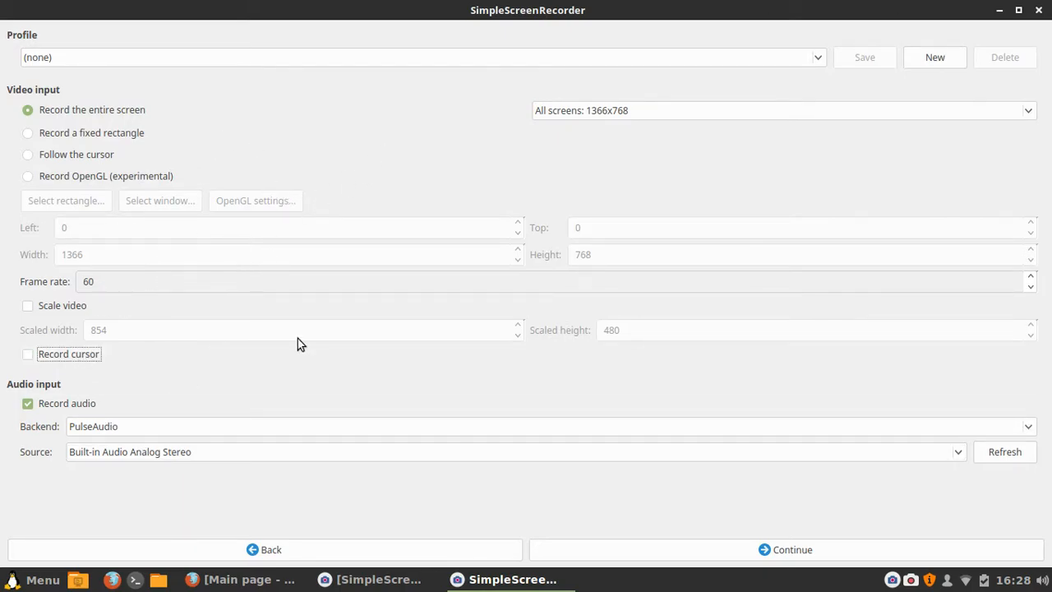
click(48, 354)
click(790, 550)
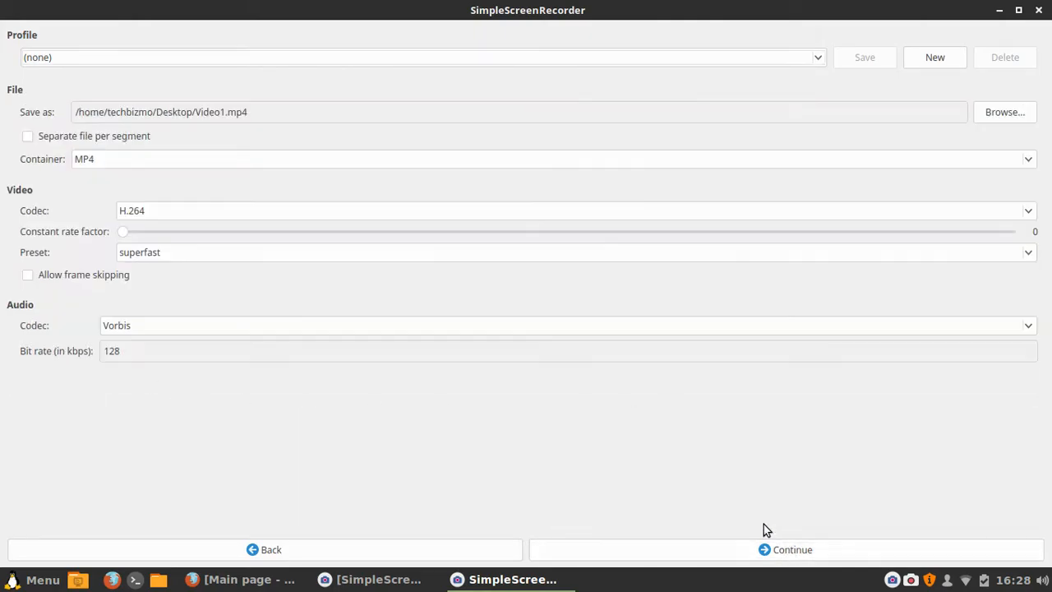
- Try a constant rate factor of 23 with frame skipping allowed, and restore factor 0 with skipping disabled
drag(125, 232, 522, 234)
click(87, 278)
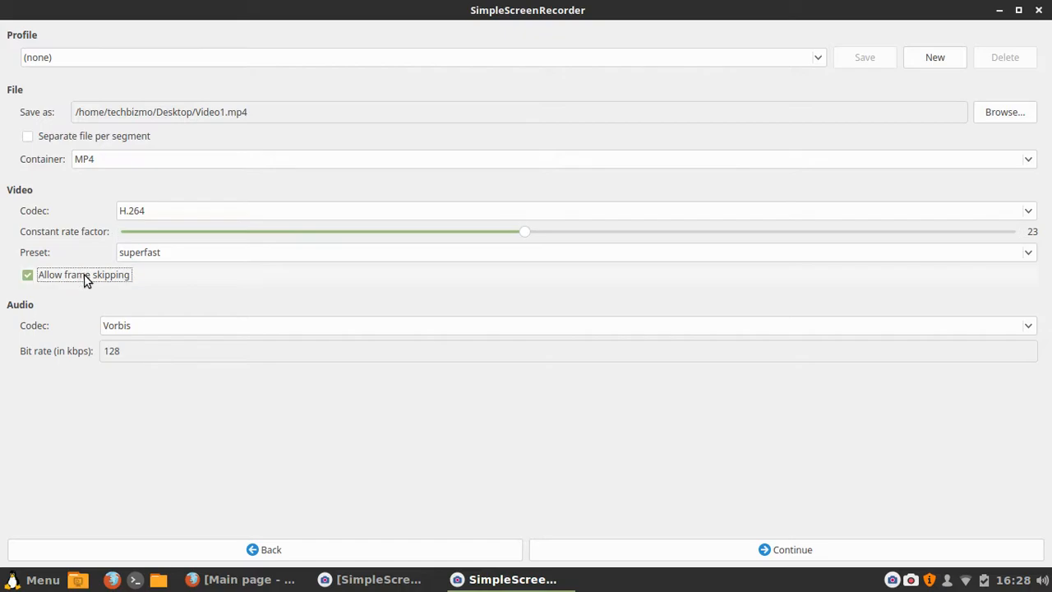
click(110, 278)
drag(524, 233, 5, 230)
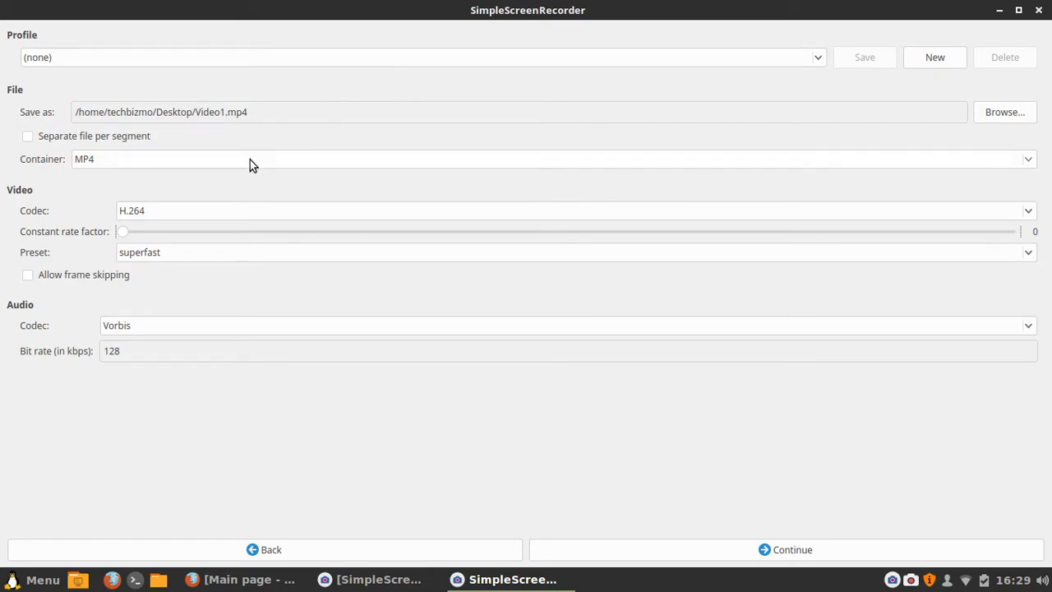
- Try the Matroska (MKV) container and the frame skipping option, restoring MP4 and disabled frame skipping
click(189, 159)
click(125, 142)
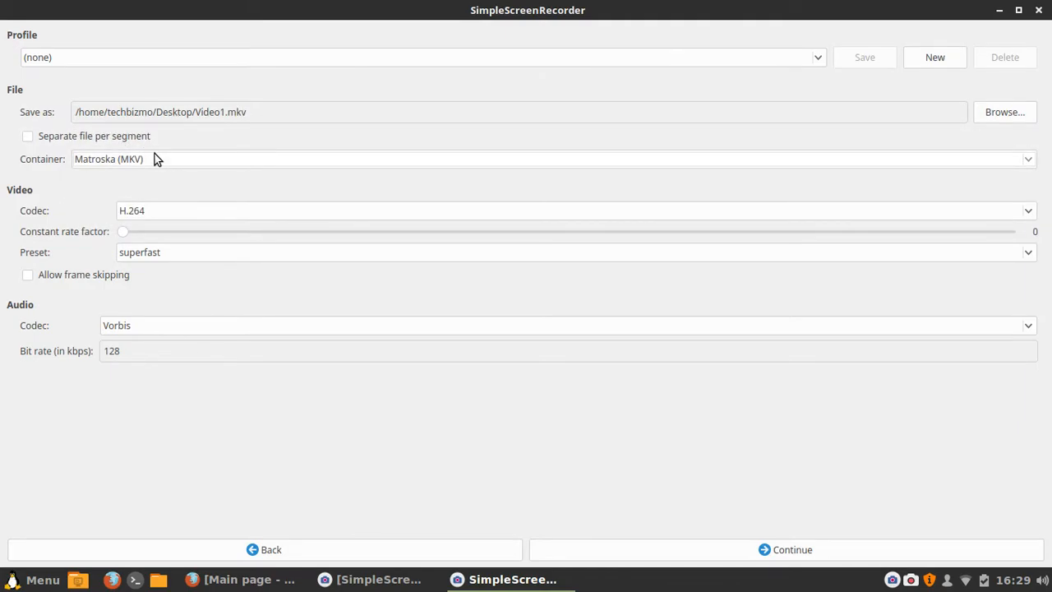
click(154, 160)
click(124, 178)
click(91, 276)
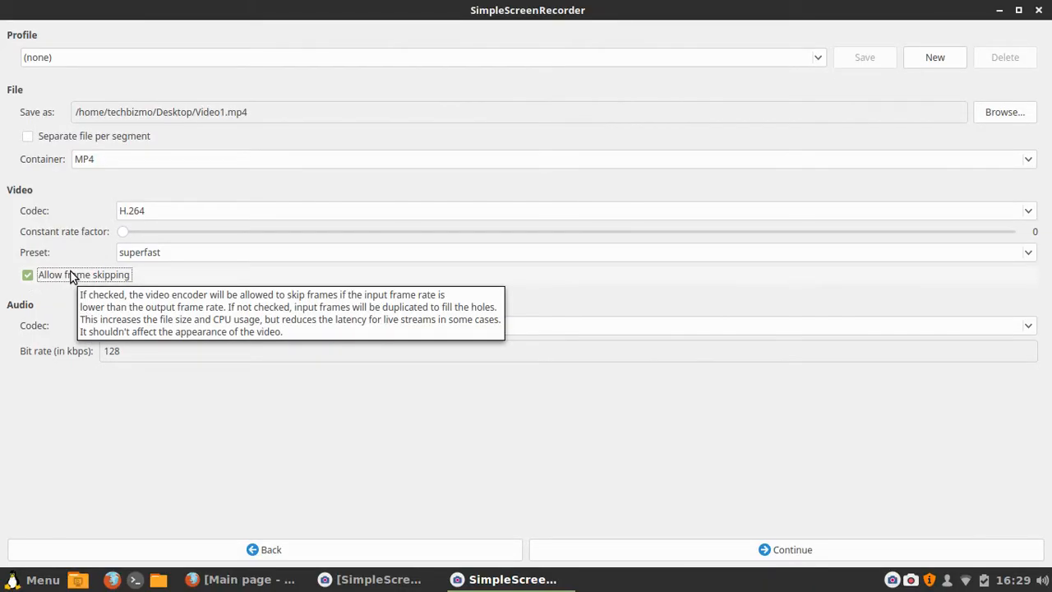
click(67, 277)
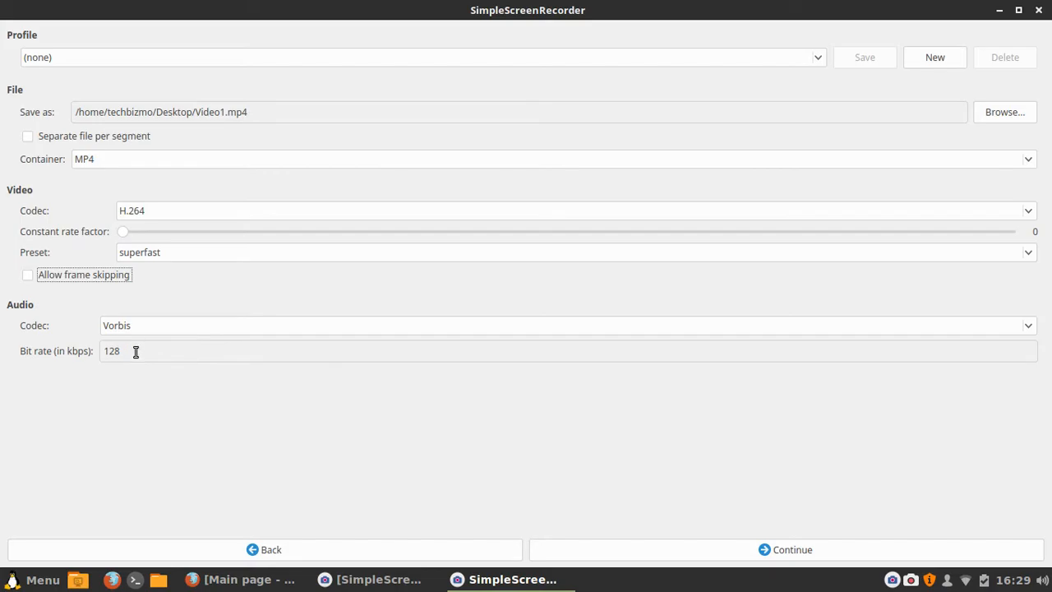
- Decline overwriting Video1.mp4, and continue to the recording page with the output file renamed to Video2.mp4
click(141, 349)
click(751, 552)
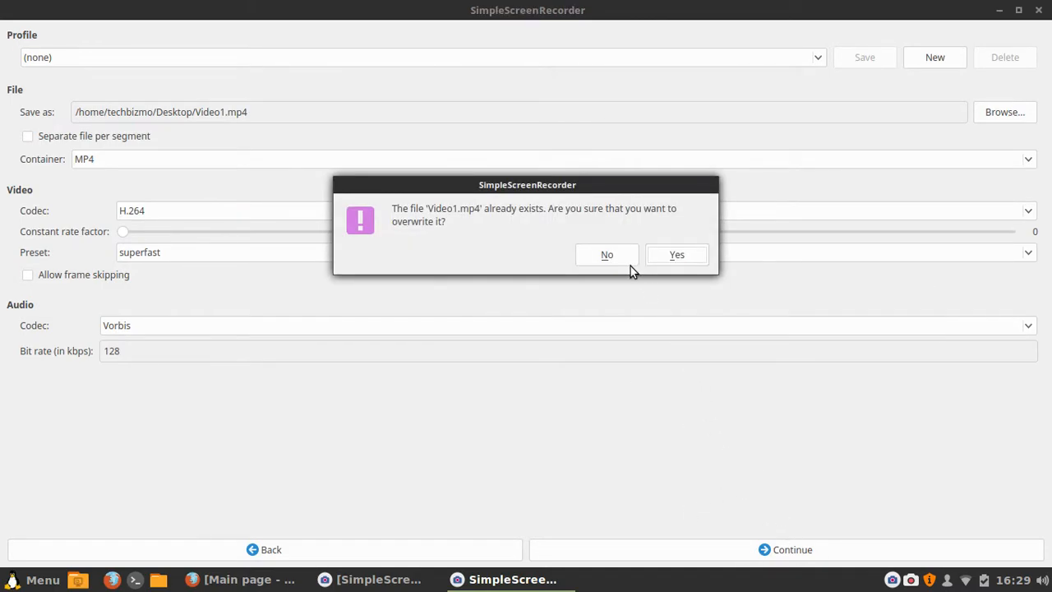
click(604, 255)
click(225, 112)
key(BackSpace)
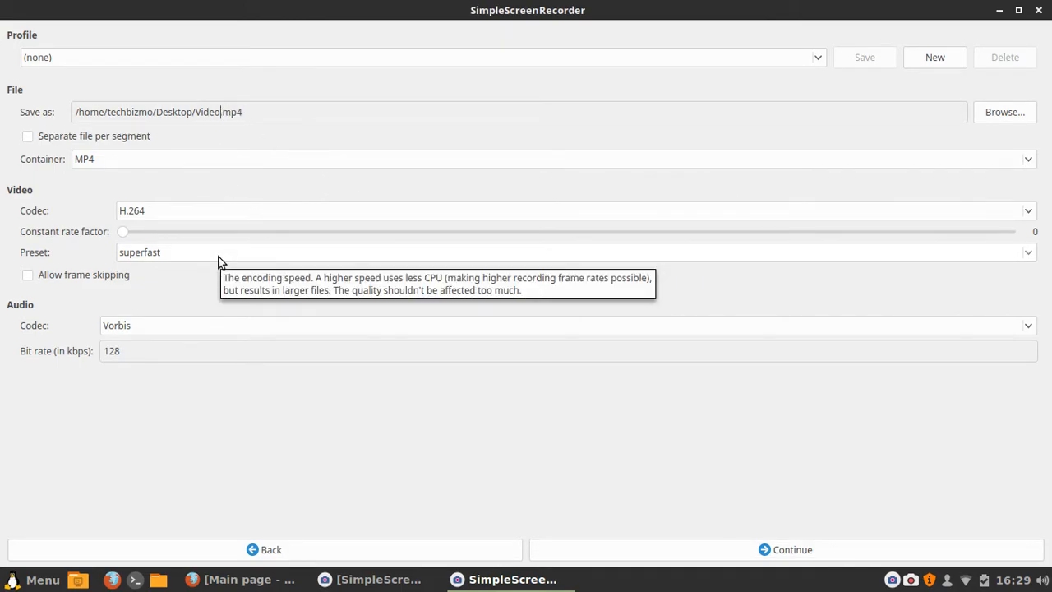
text(2)
click(795, 553)
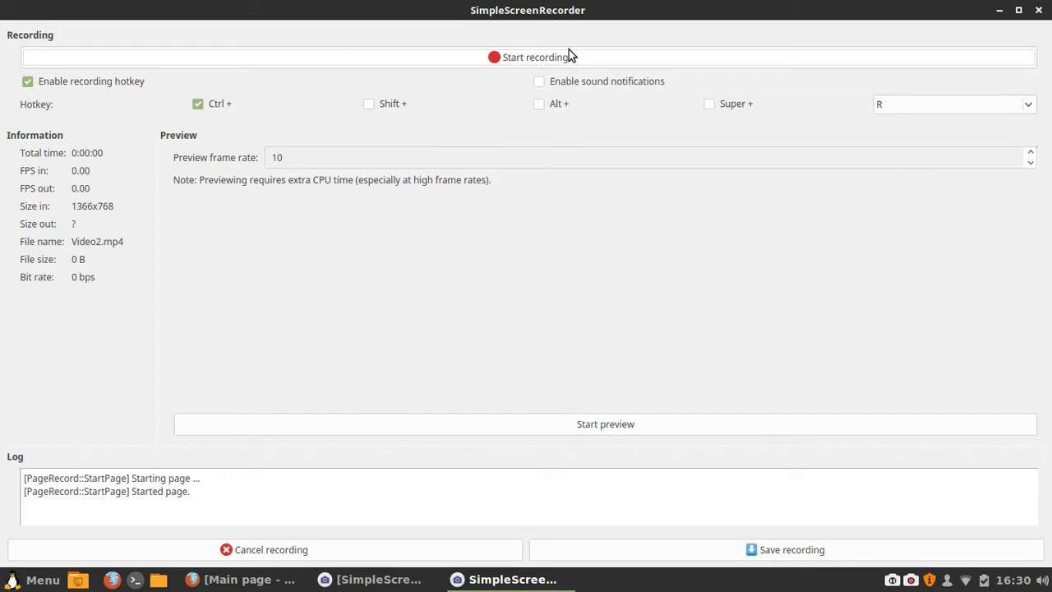
- Inspect the other recorder window's running recording, and briefly preview the new recording's picture and sound
click(378, 579)
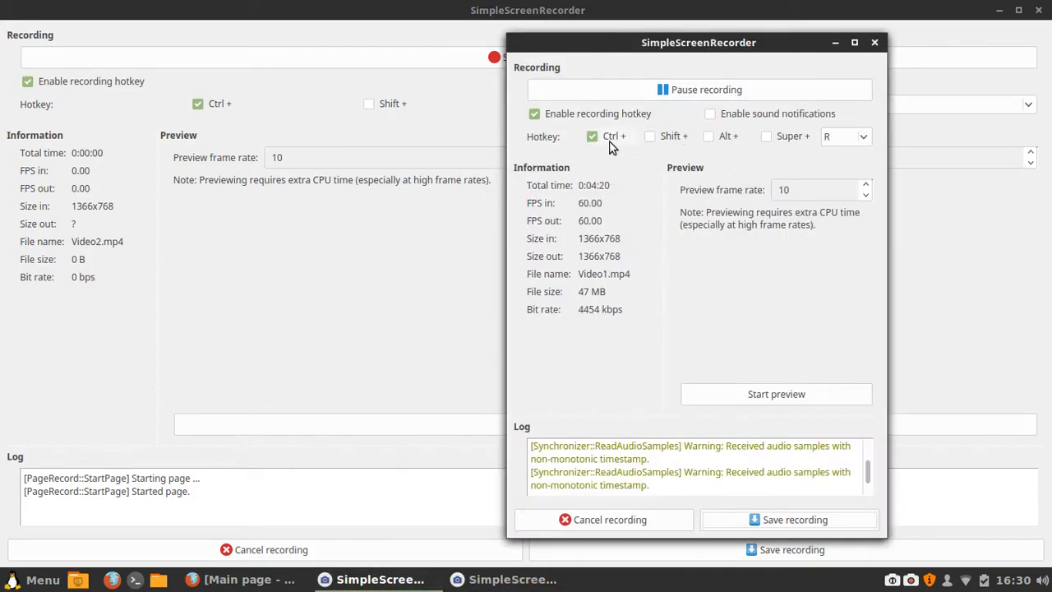
click(834, 45)
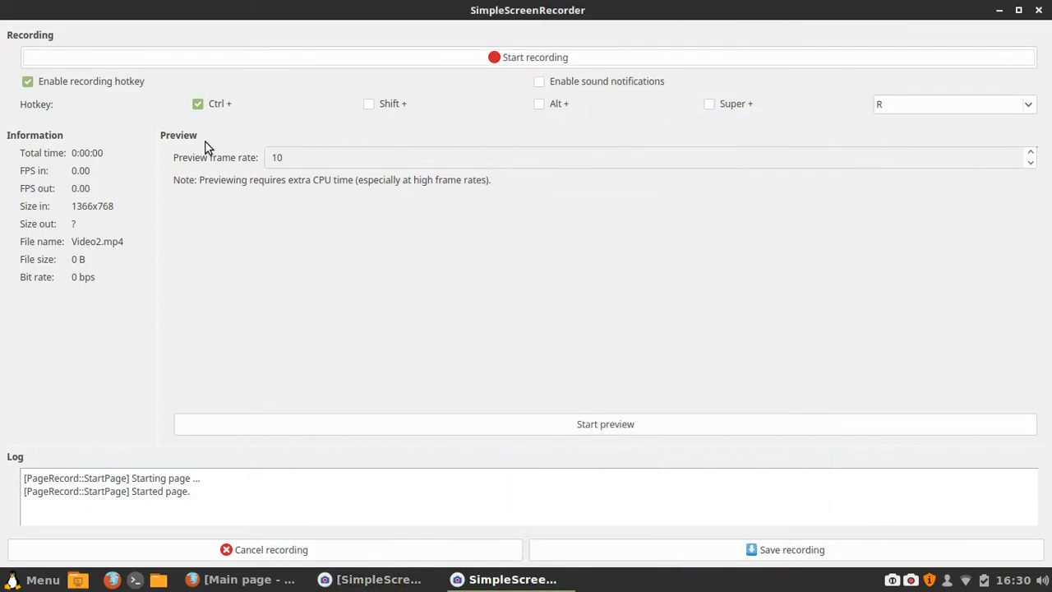
click(621, 417)
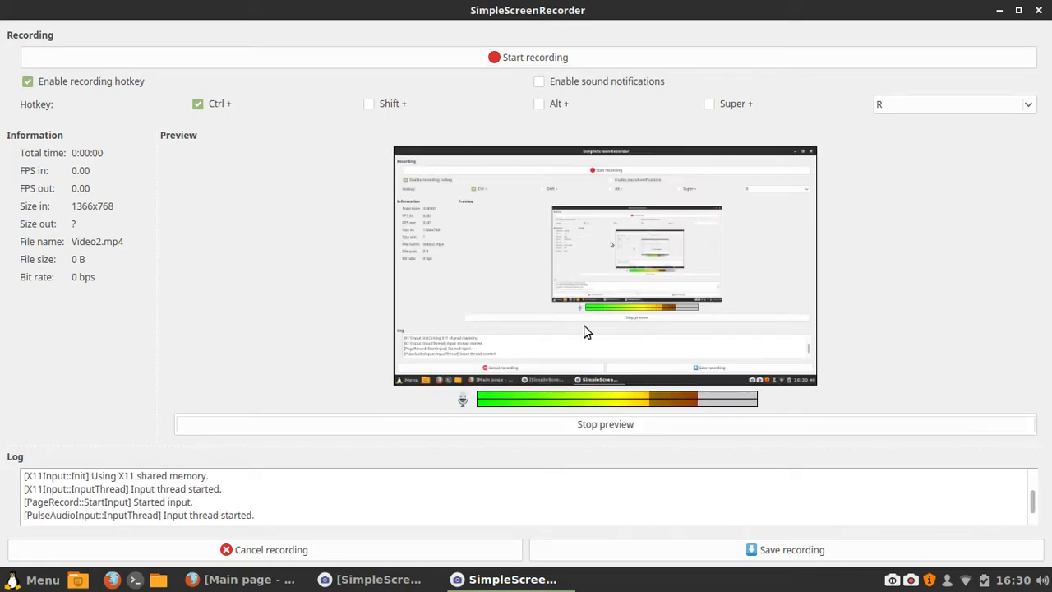
click(498, 421)
- Set the preview frame rate to 60 and start the preview
click(295, 156)
double_click(295, 156)
key(BackSpace)
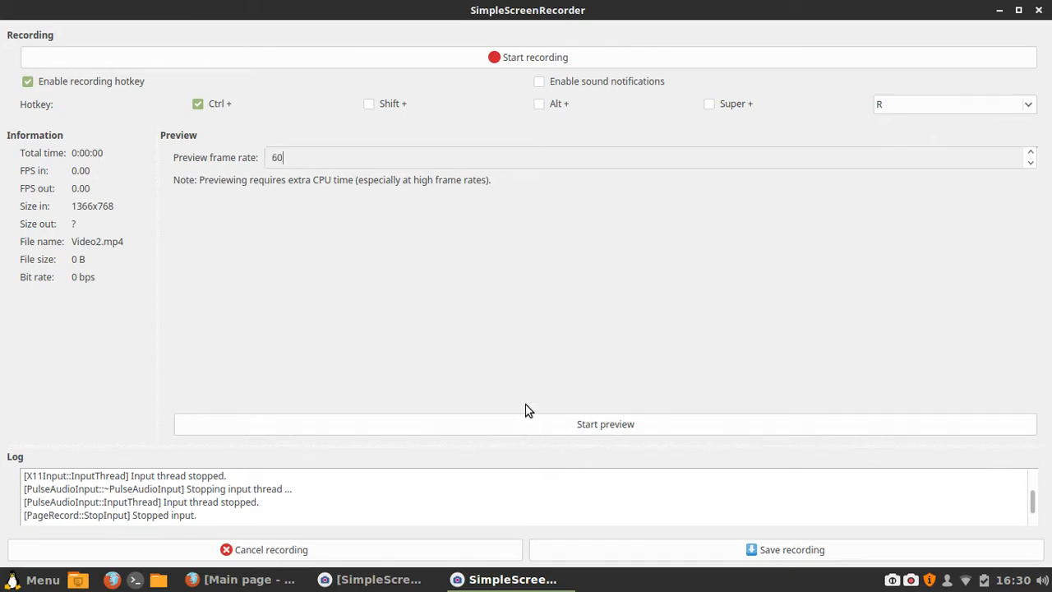
click(546, 430)
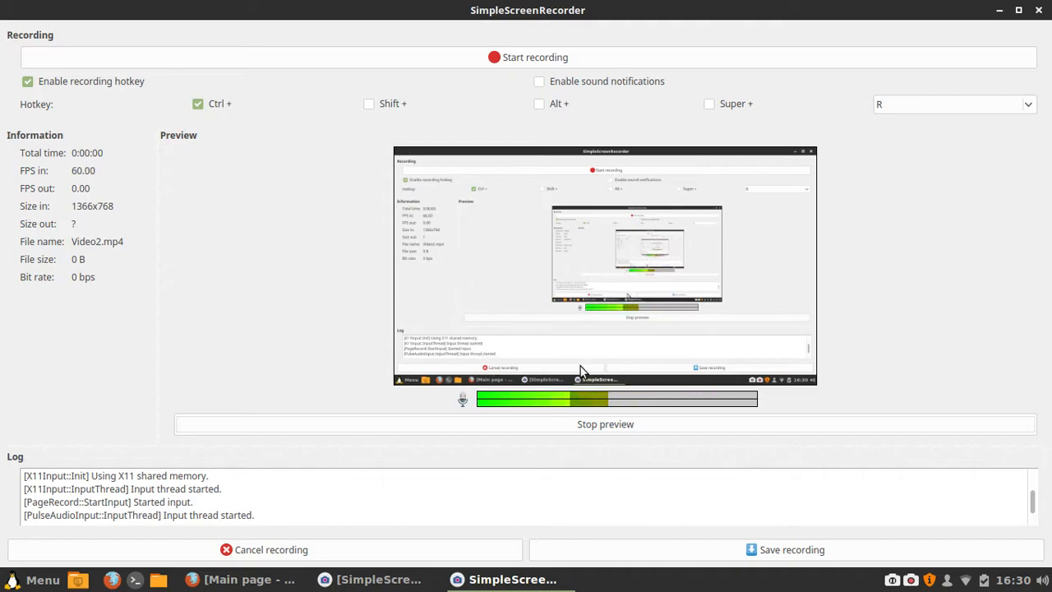
mouse_move(546, 7)
mouse_down()
mouse_move(716, 301)
mouse_move(681, 89)
mouse_move(846, 71)
mouse_move(558, 100)
mouse_move(551, 1)
mouse_up()
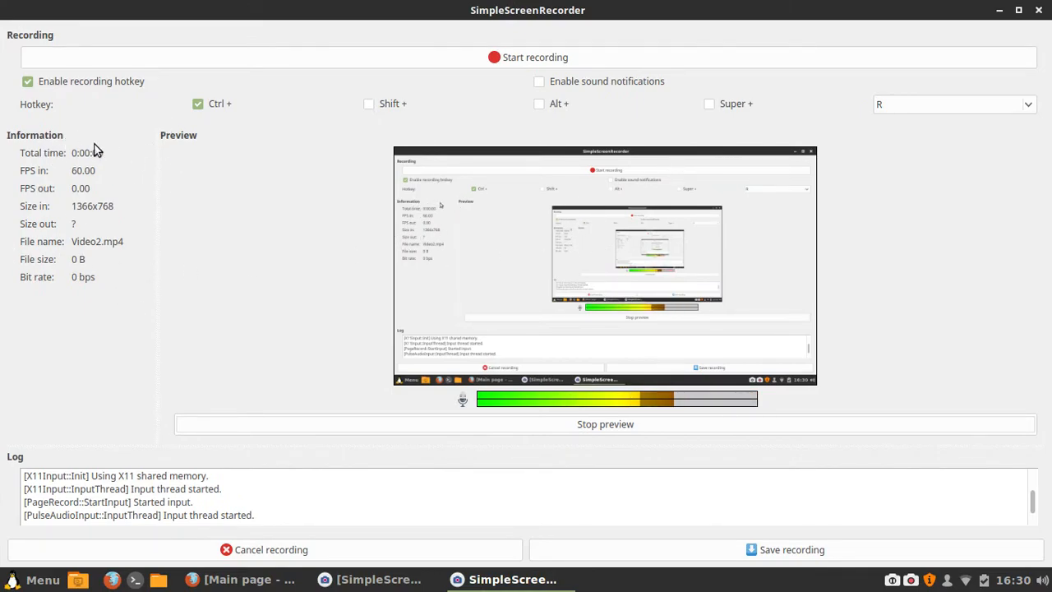
- Compare the total time and frame rates of the other window's running recording with those of the new recording
click(370, 580)
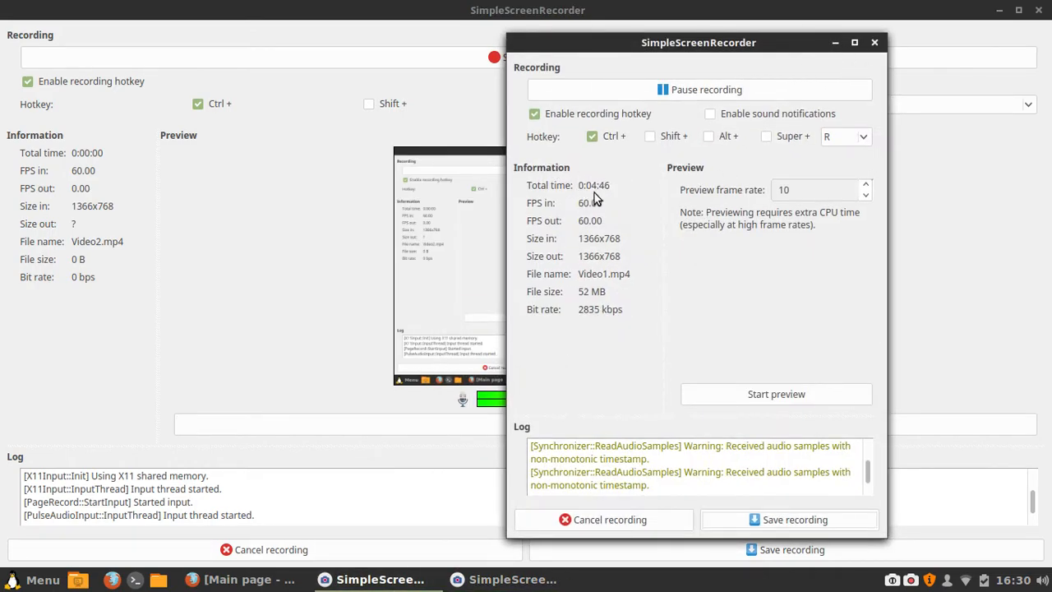
click(835, 45)
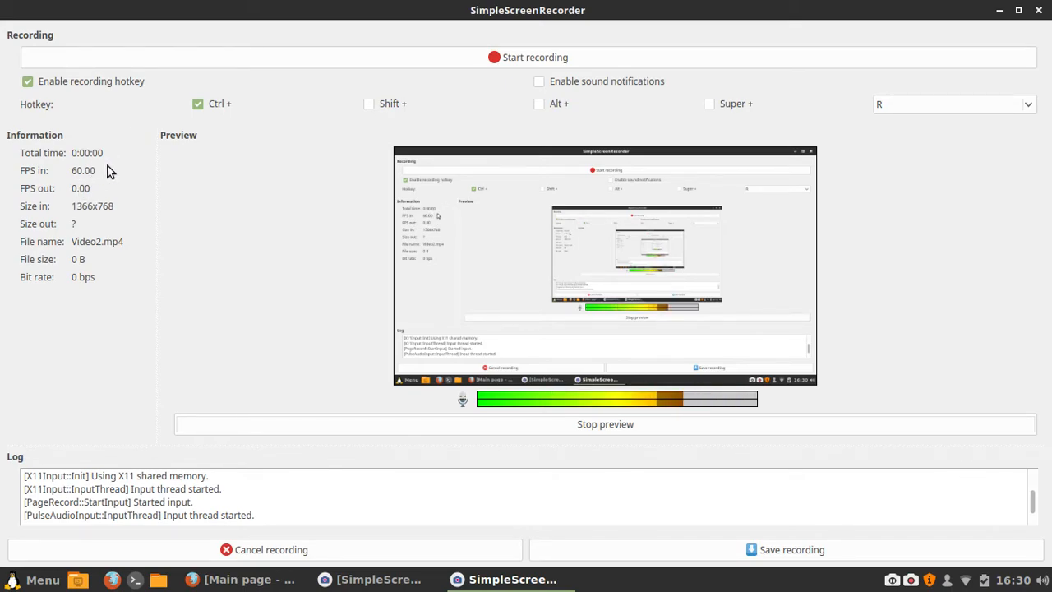
click(373, 579)
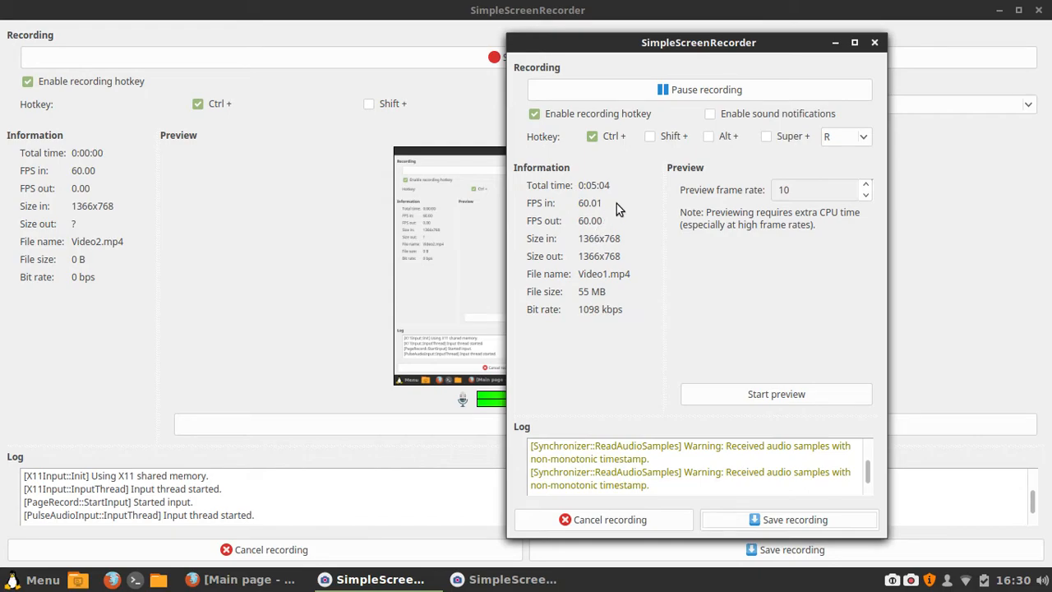
click(835, 43)
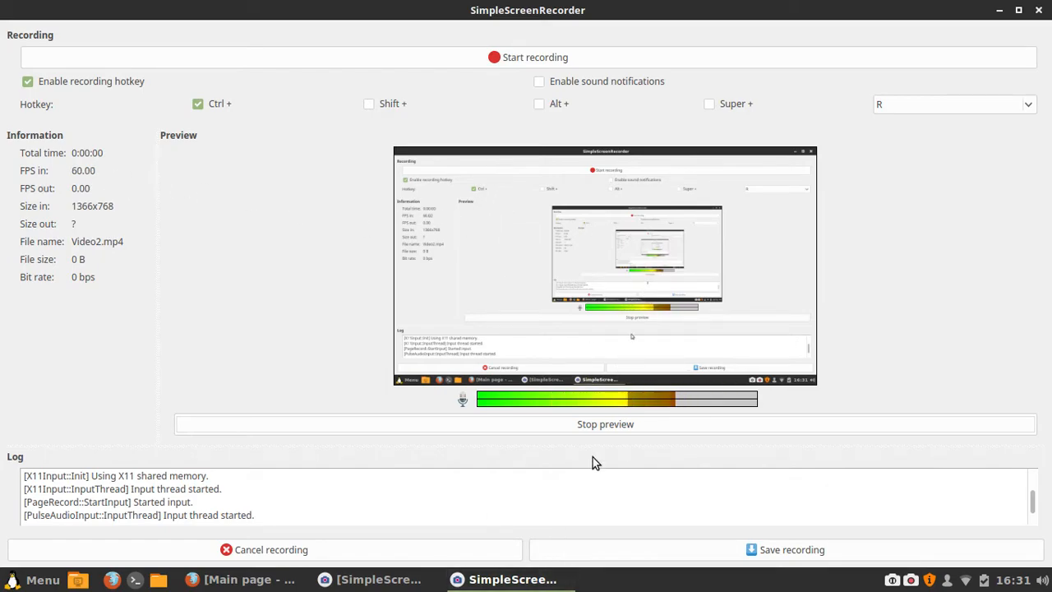
- Stop the new recording's preview, and check the video size information in the other recorder window
click(593, 423)
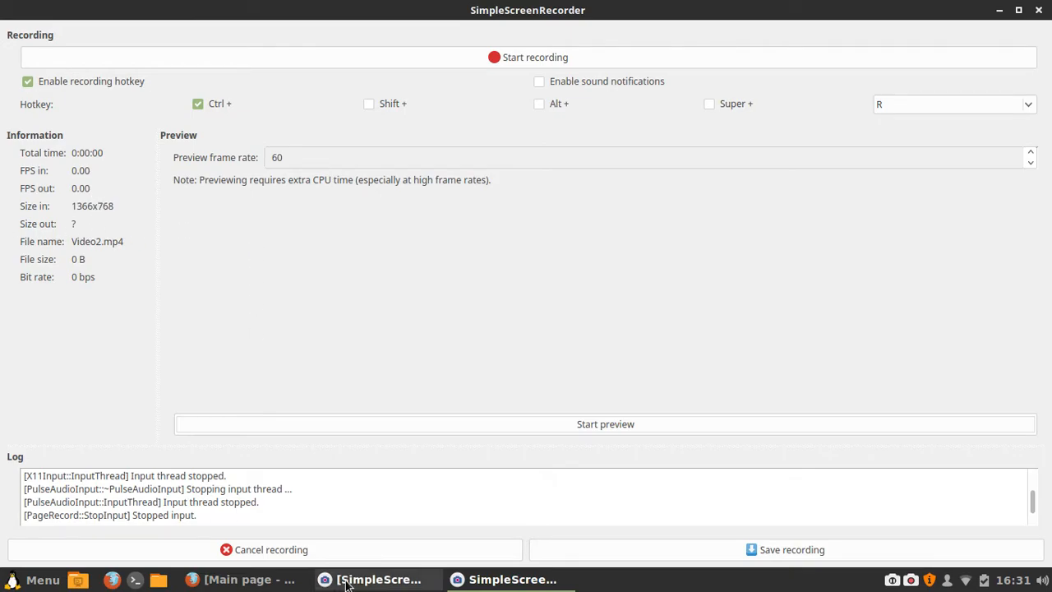
click(374, 580)
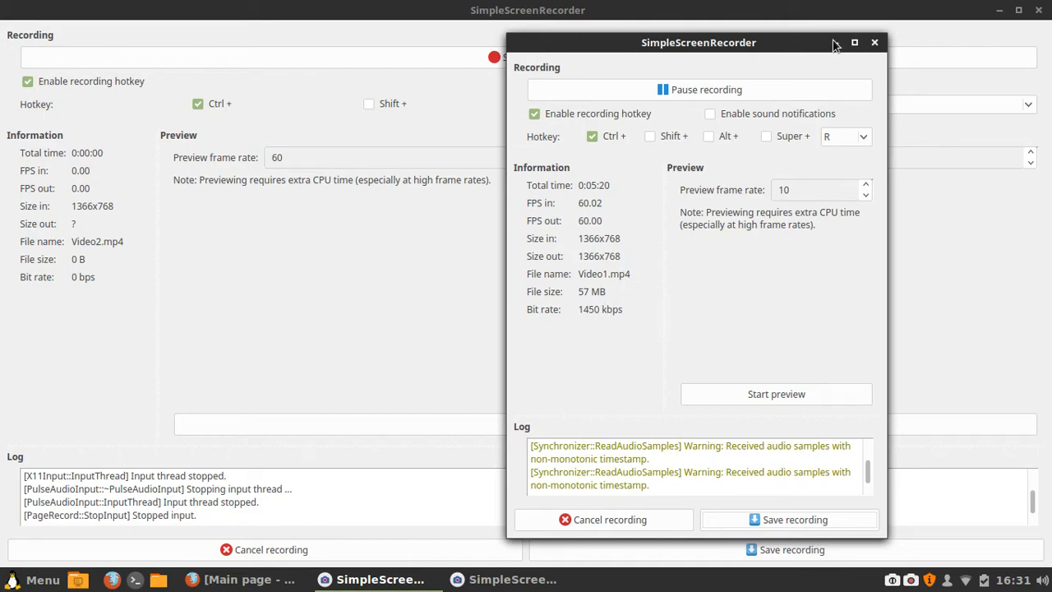
click(835, 42)
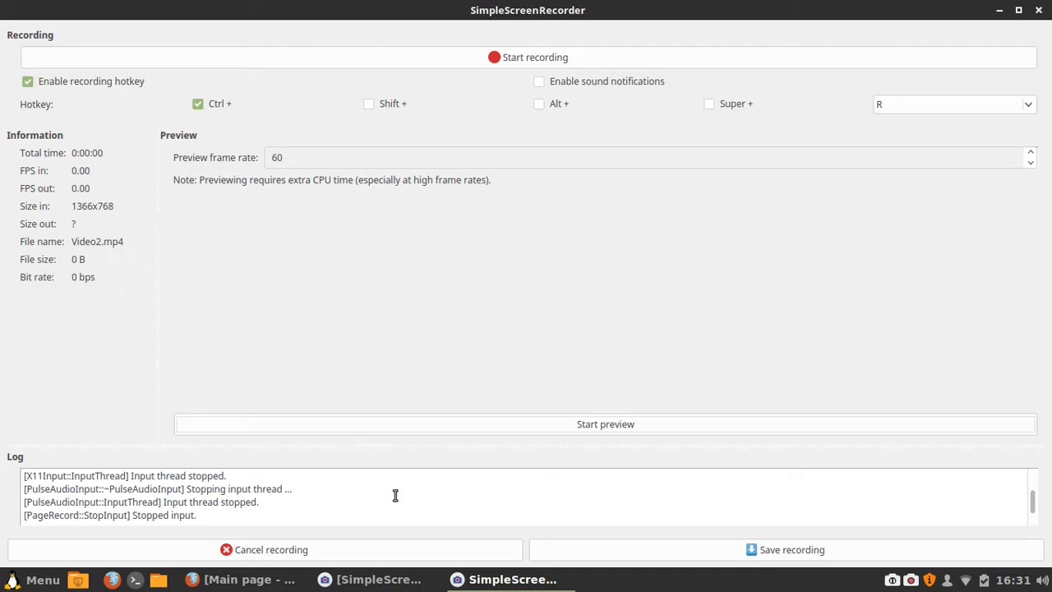
- Review the Video2.mp4 save path in the output settings, and the running recording's file size and bit rate in the other recorder window
click(433, 550)
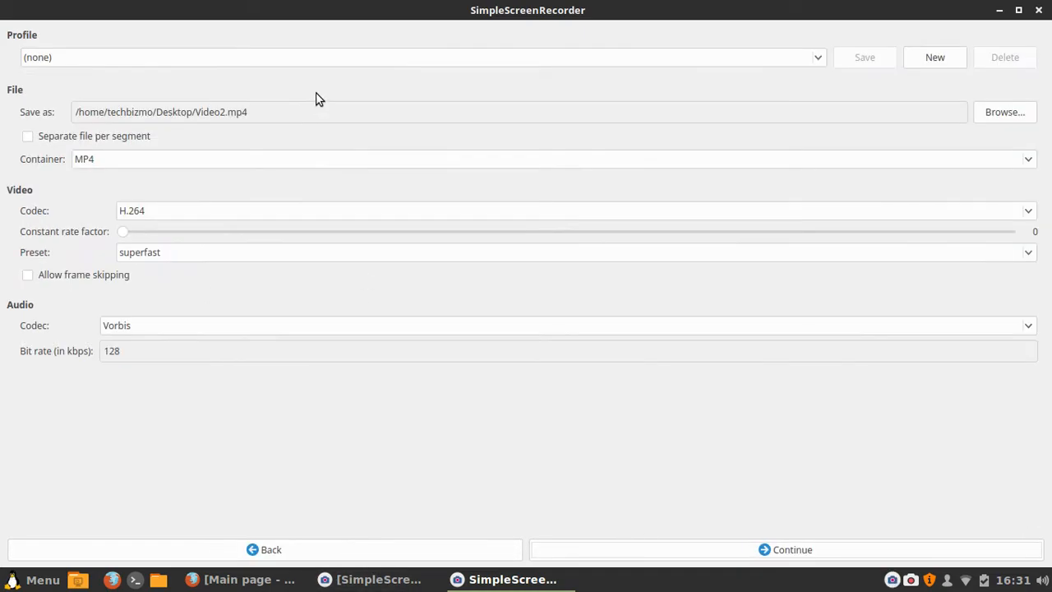
drag(281, 112, 67, 99)
key(super+d)
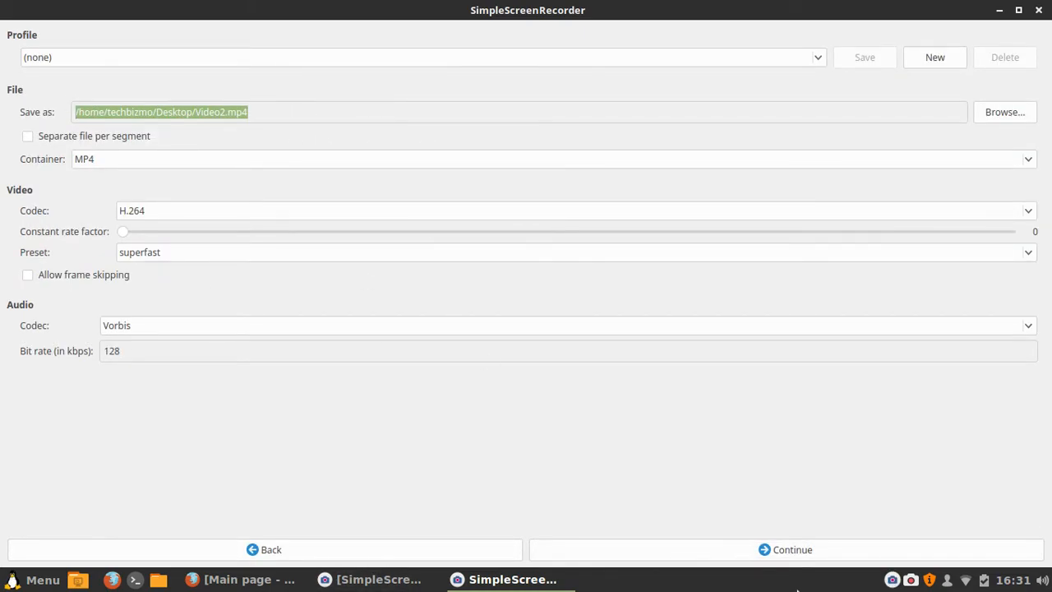
click(778, 545)
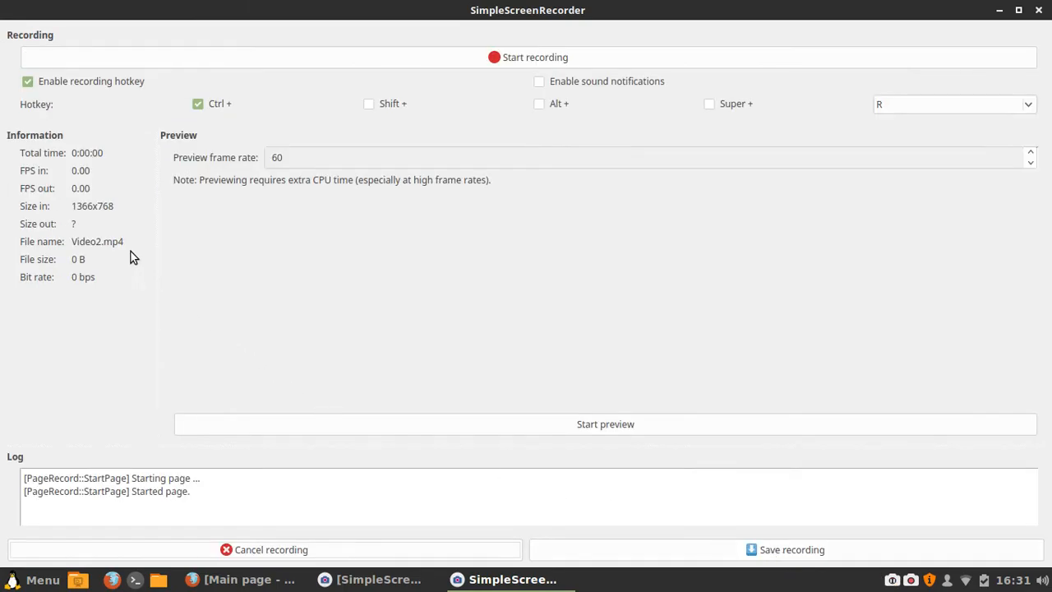
click(374, 579)
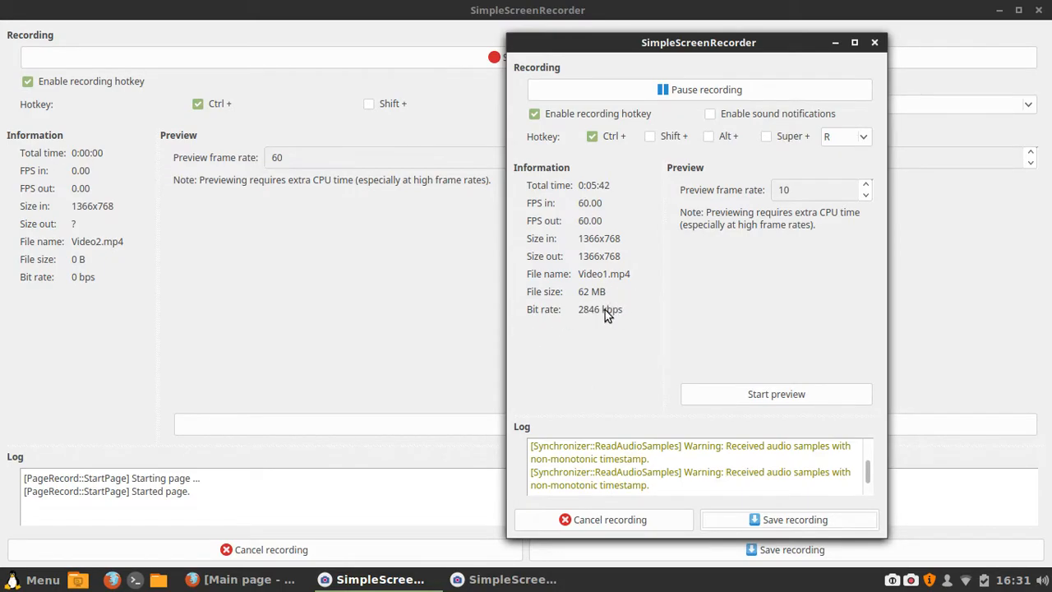
click(835, 43)
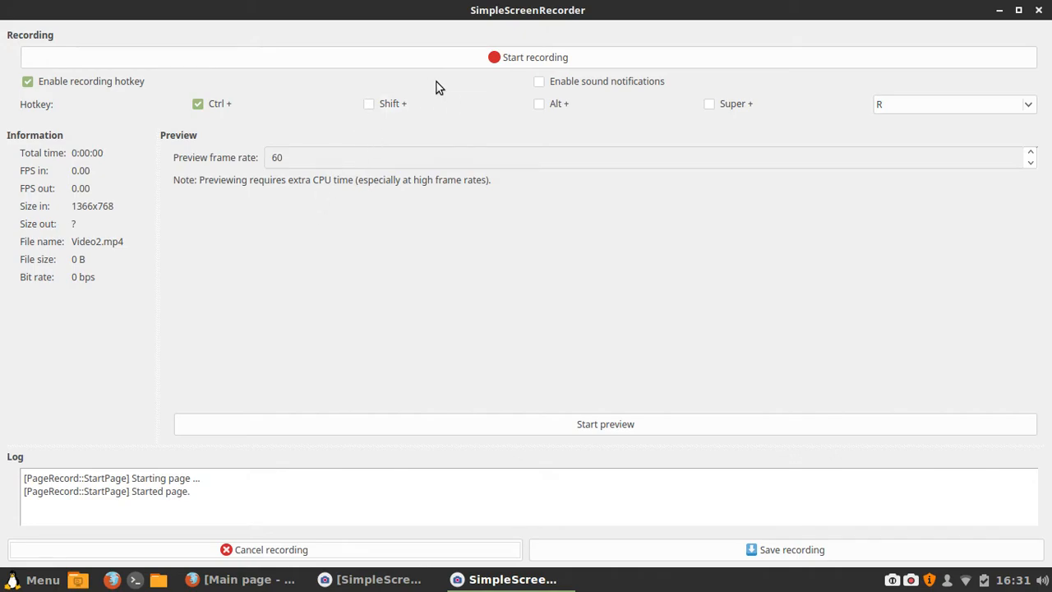
- Try the Shift, Alt and Super modifiers and view the available letters for the recording hotkey, restoring Ctrl+R
click(388, 105)
click(561, 104)
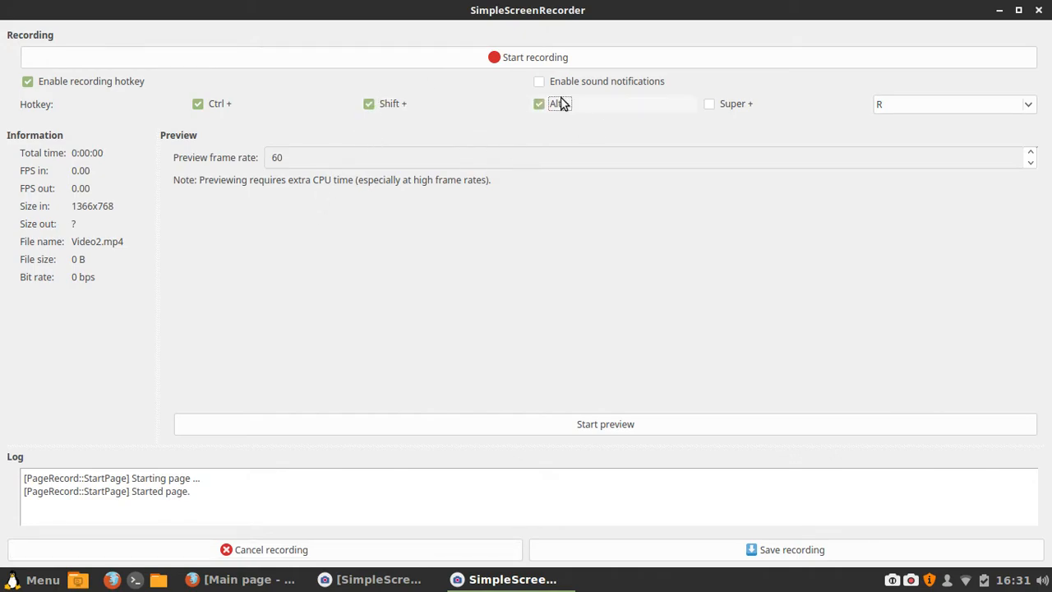
click(876, 108)
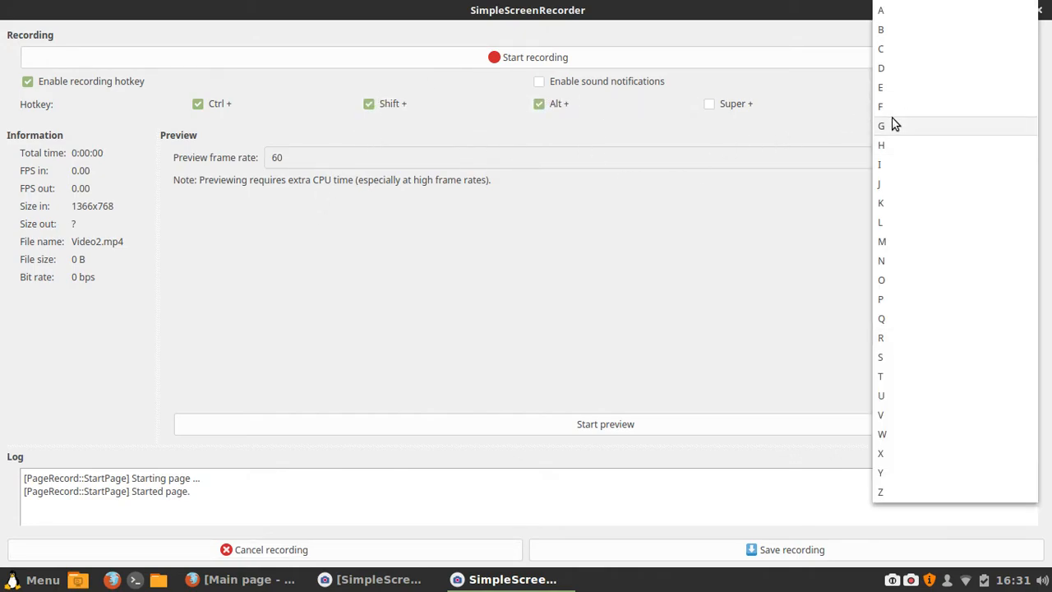
click(824, 136)
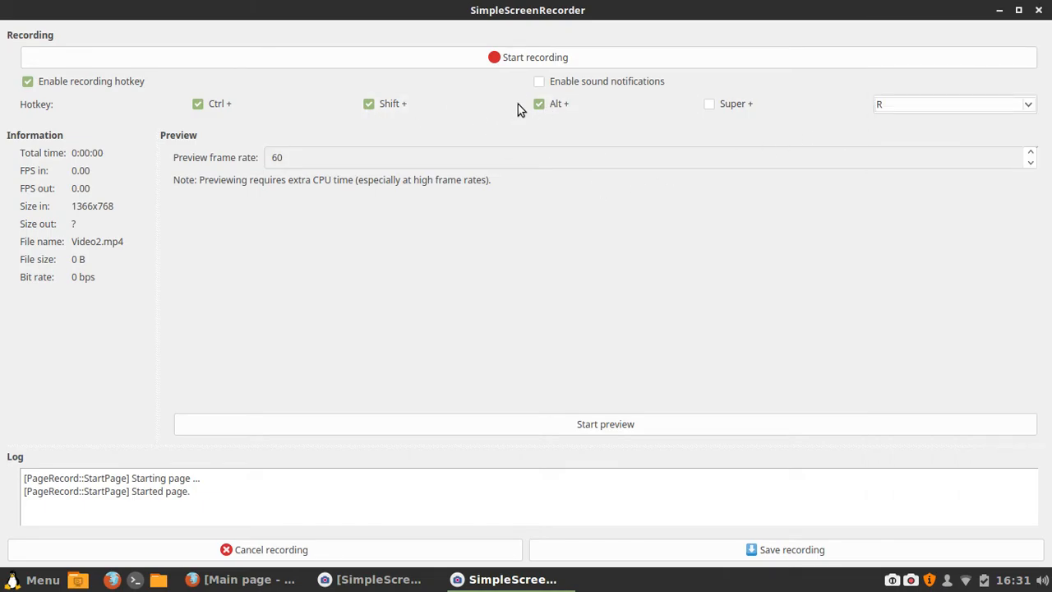
click(559, 104)
click(720, 107)
click(559, 104)
click(395, 103)
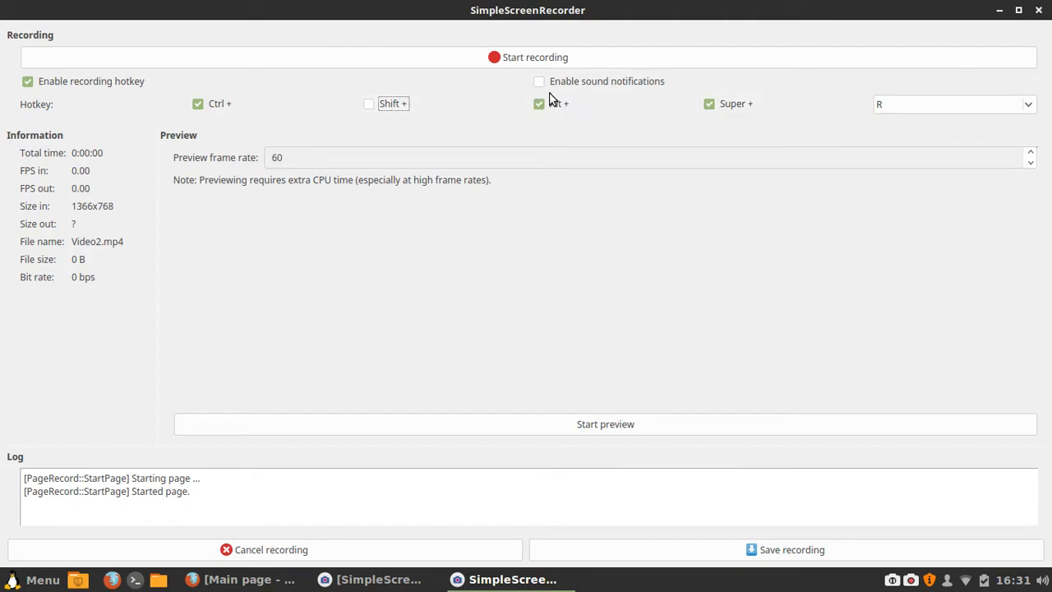
click(567, 107)
click(708, 109)
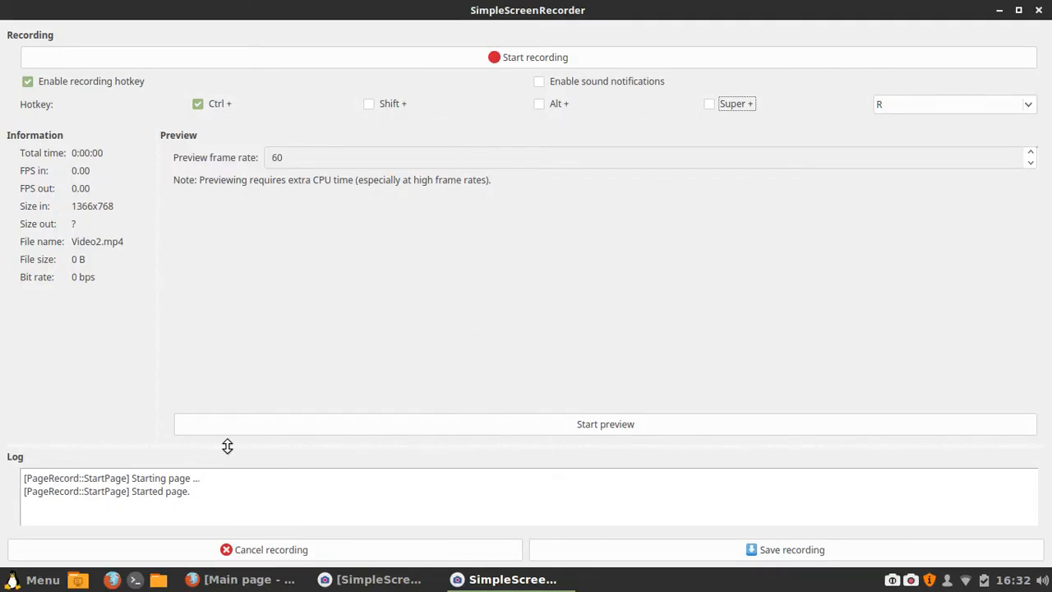
- Examine the log of the running recording in the other recorder window, and minimise that window
click(376, 584)
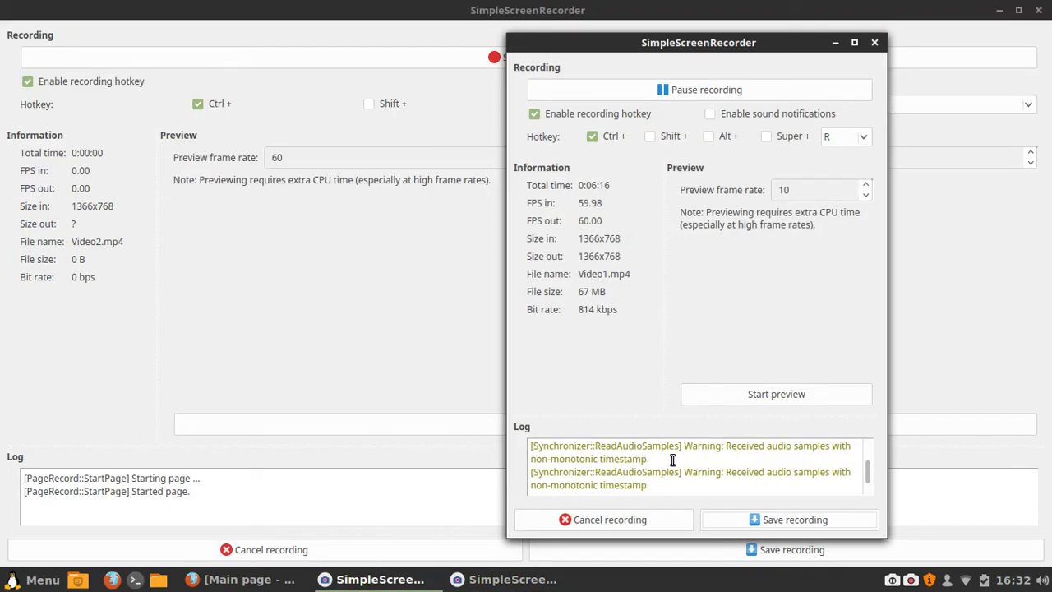
scroll(683, 468, up, 5)
scroll(680, 443, down, 5)
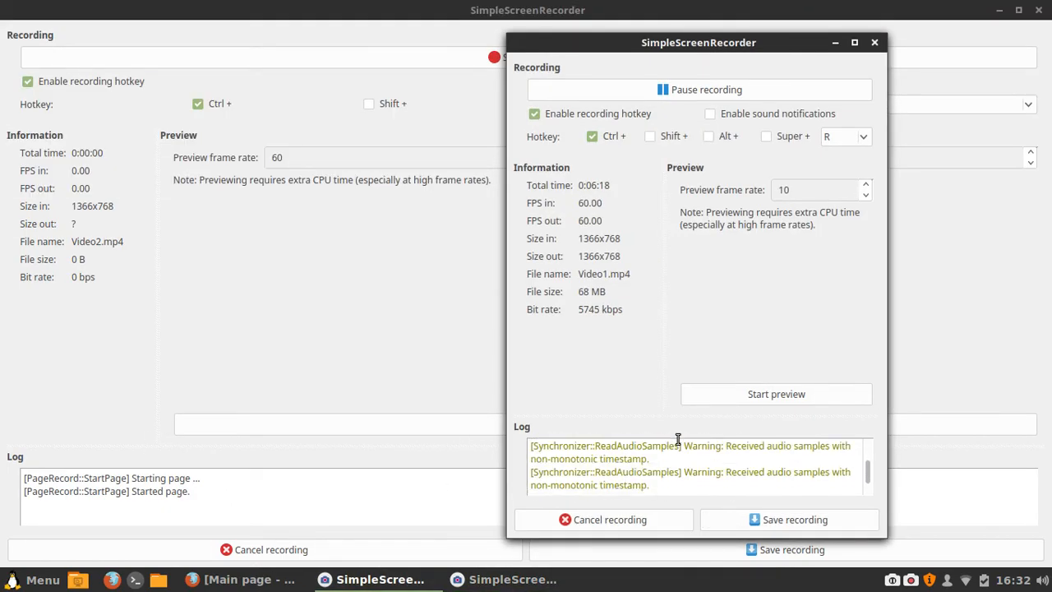
click(835, 44)
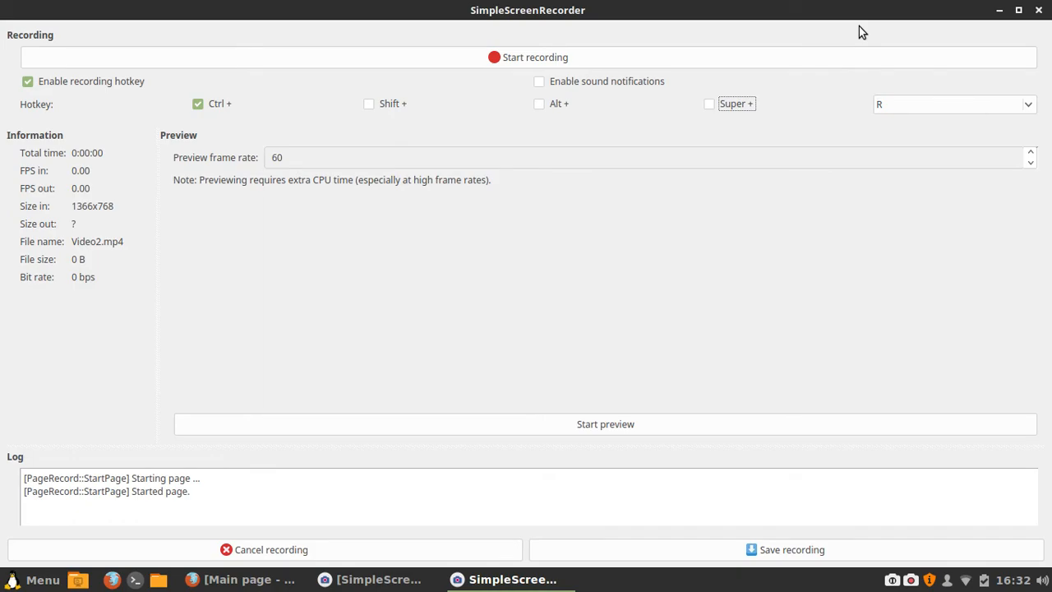
- Try the recorder window unmaximised at different places on the desktop, and minimise it after maximising it again
drag(650, 6, 502, 356)
drag(342, 192, 663, 34)
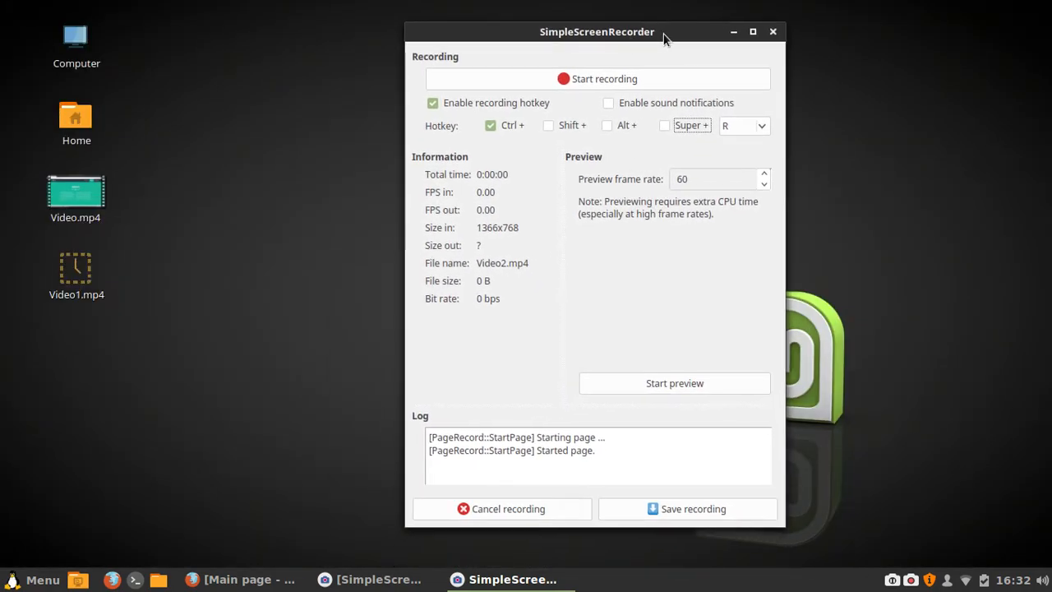
click(752, 33)
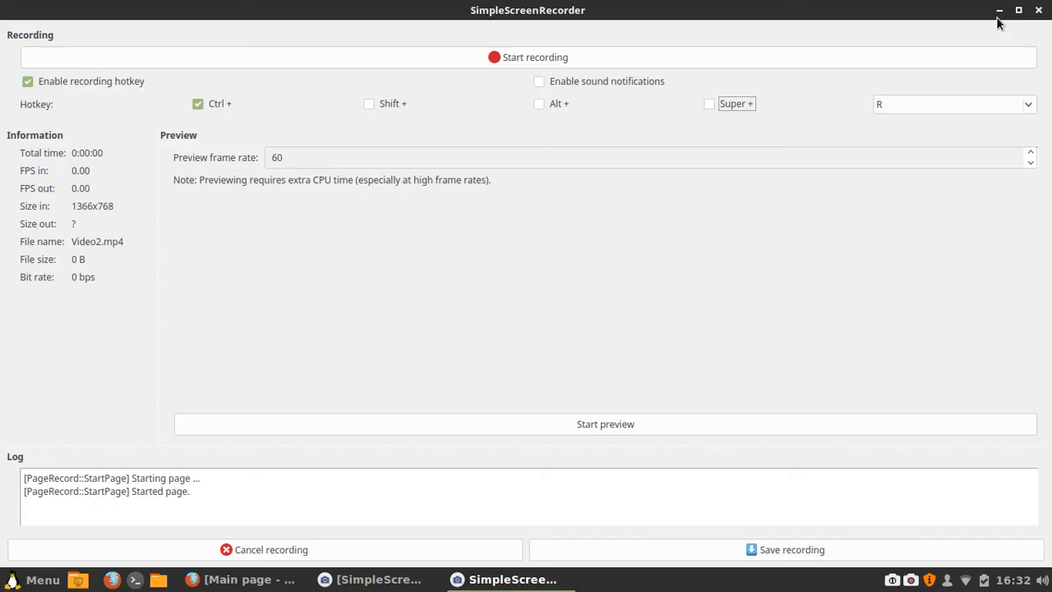
click(1001, 10)
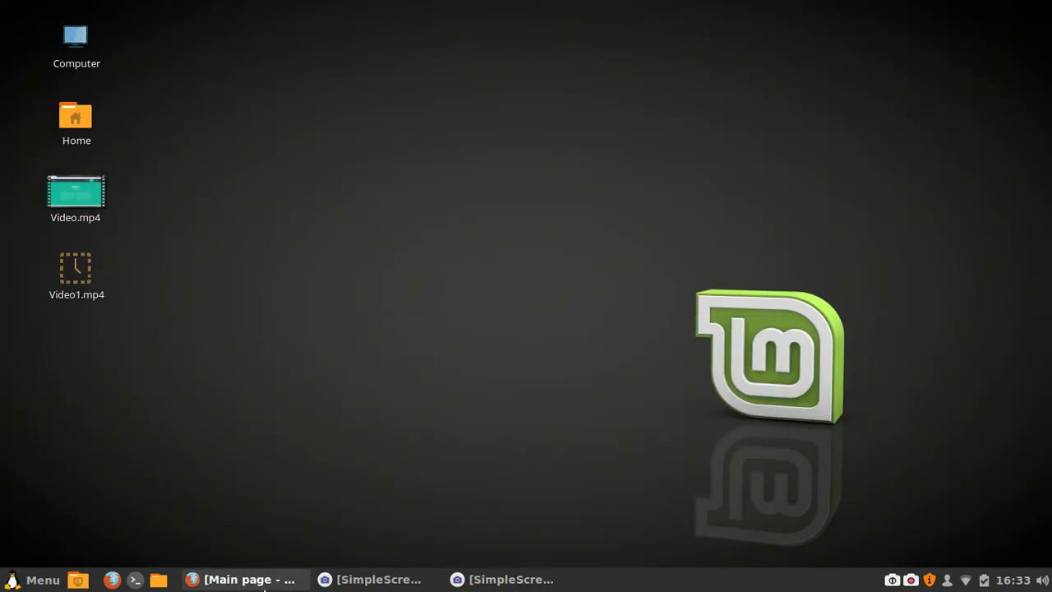
- Switch to Firefox, view the GitHub page with index.html, and close the browser with all its tabs
click(245, 579)
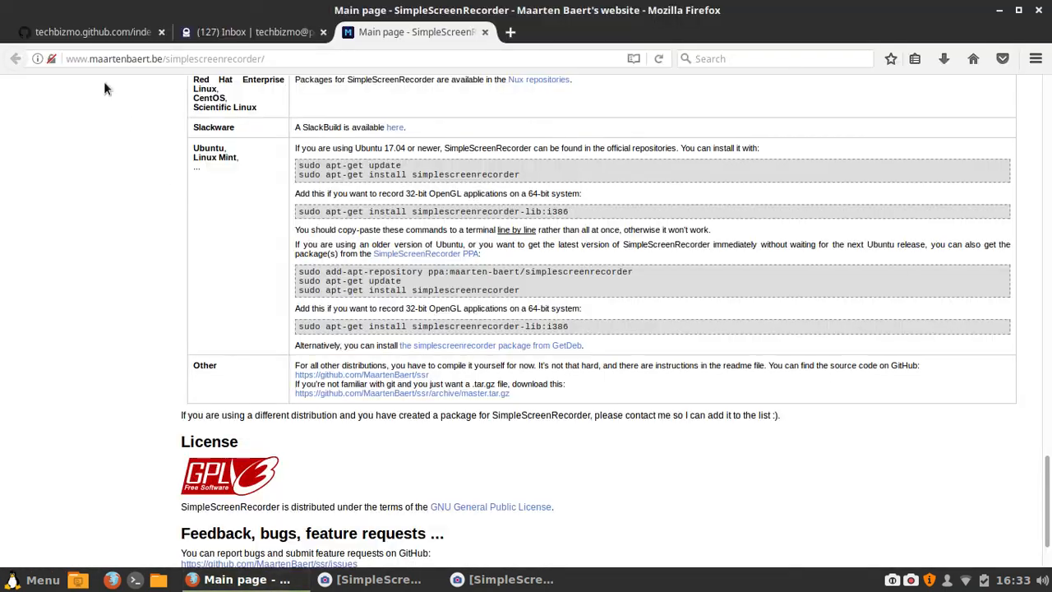
click(75, 33)
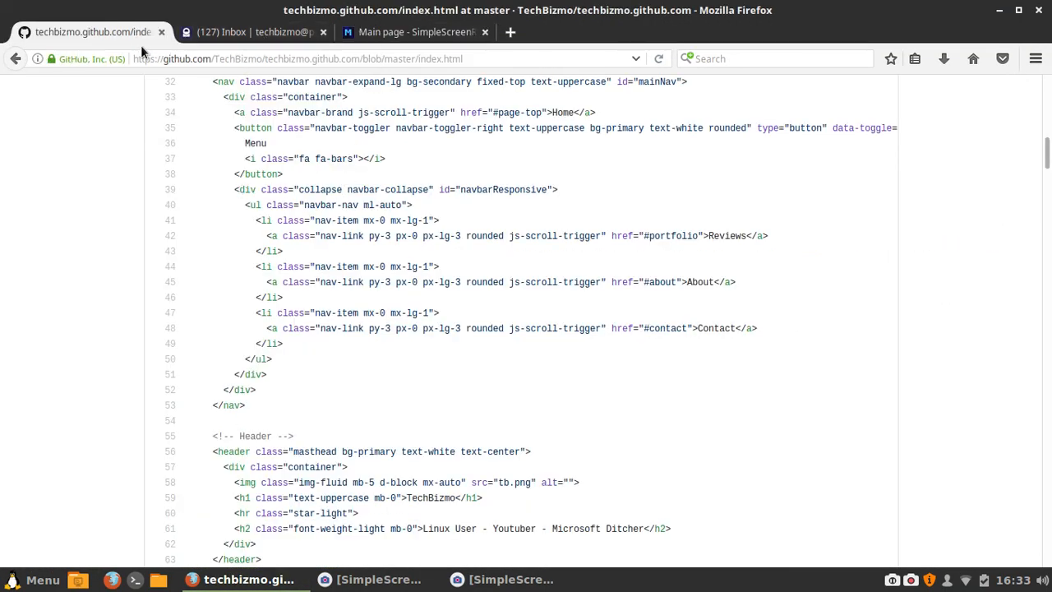
click(1000, 10)
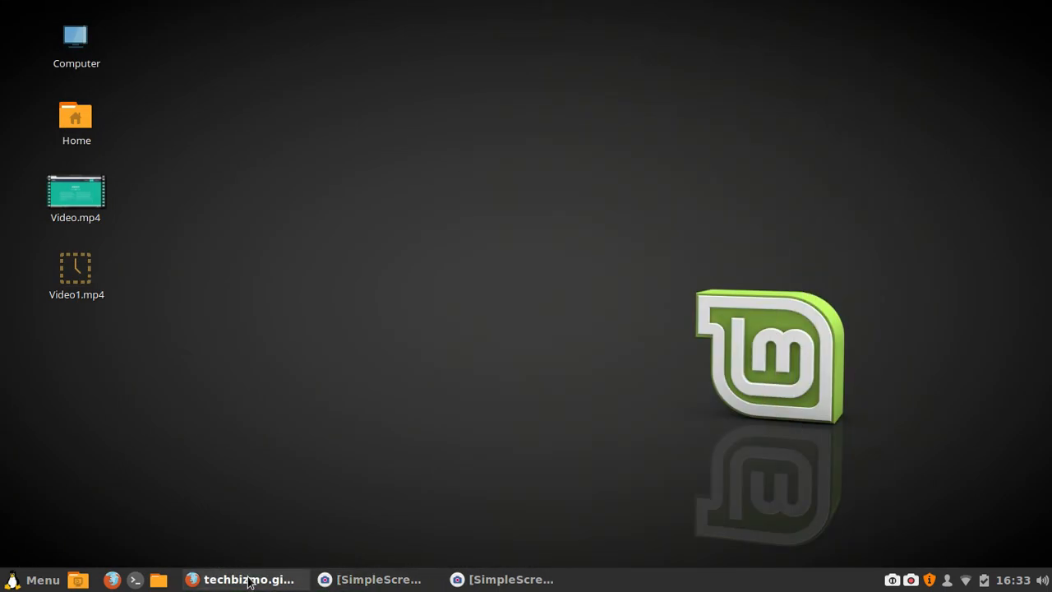
click(247, 579)
click(1039, 10)
click(676, 324)
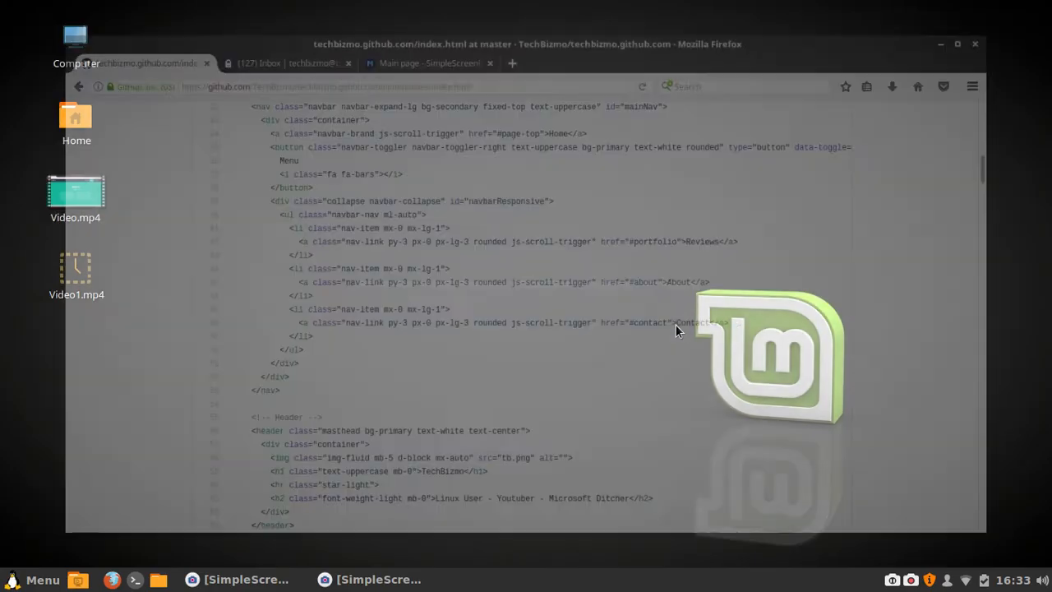